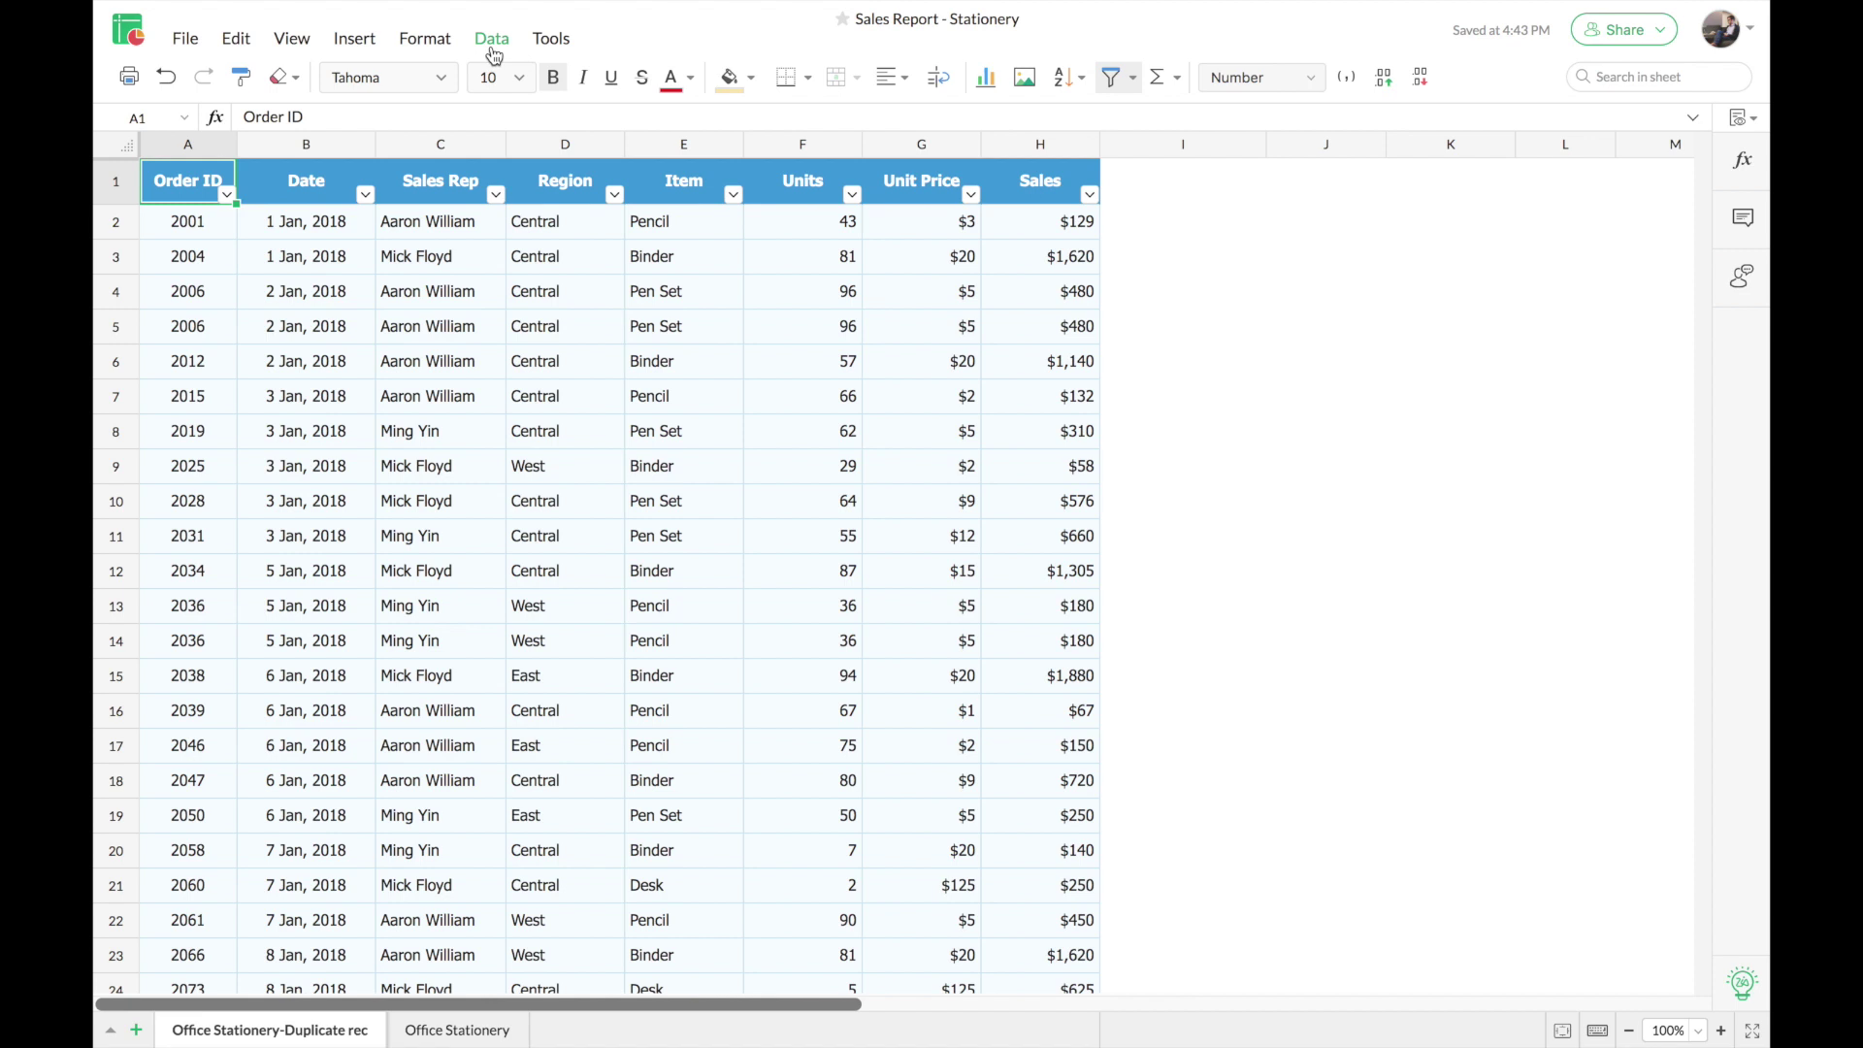
- Run Find Duplicates on the sales table in the Office Stationery-Duplicate rec sheet
click(492, 44)
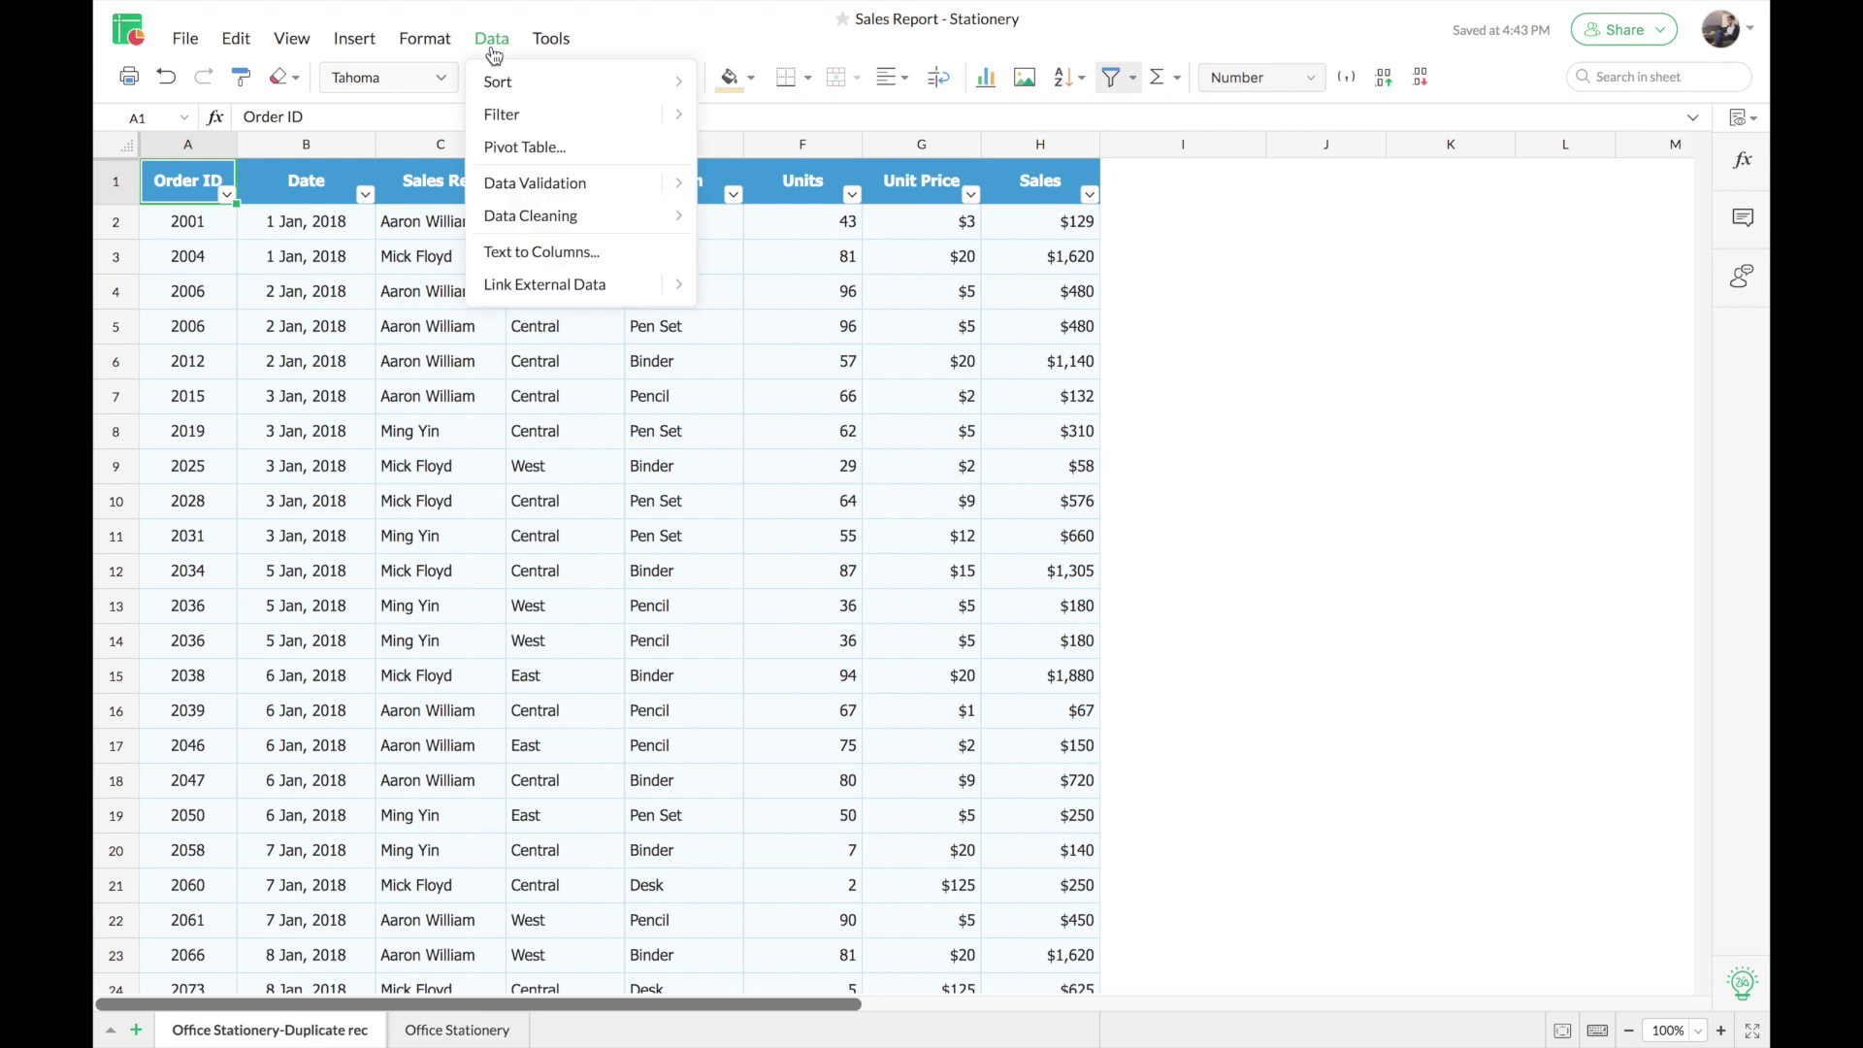
mouse_move(612, 219)
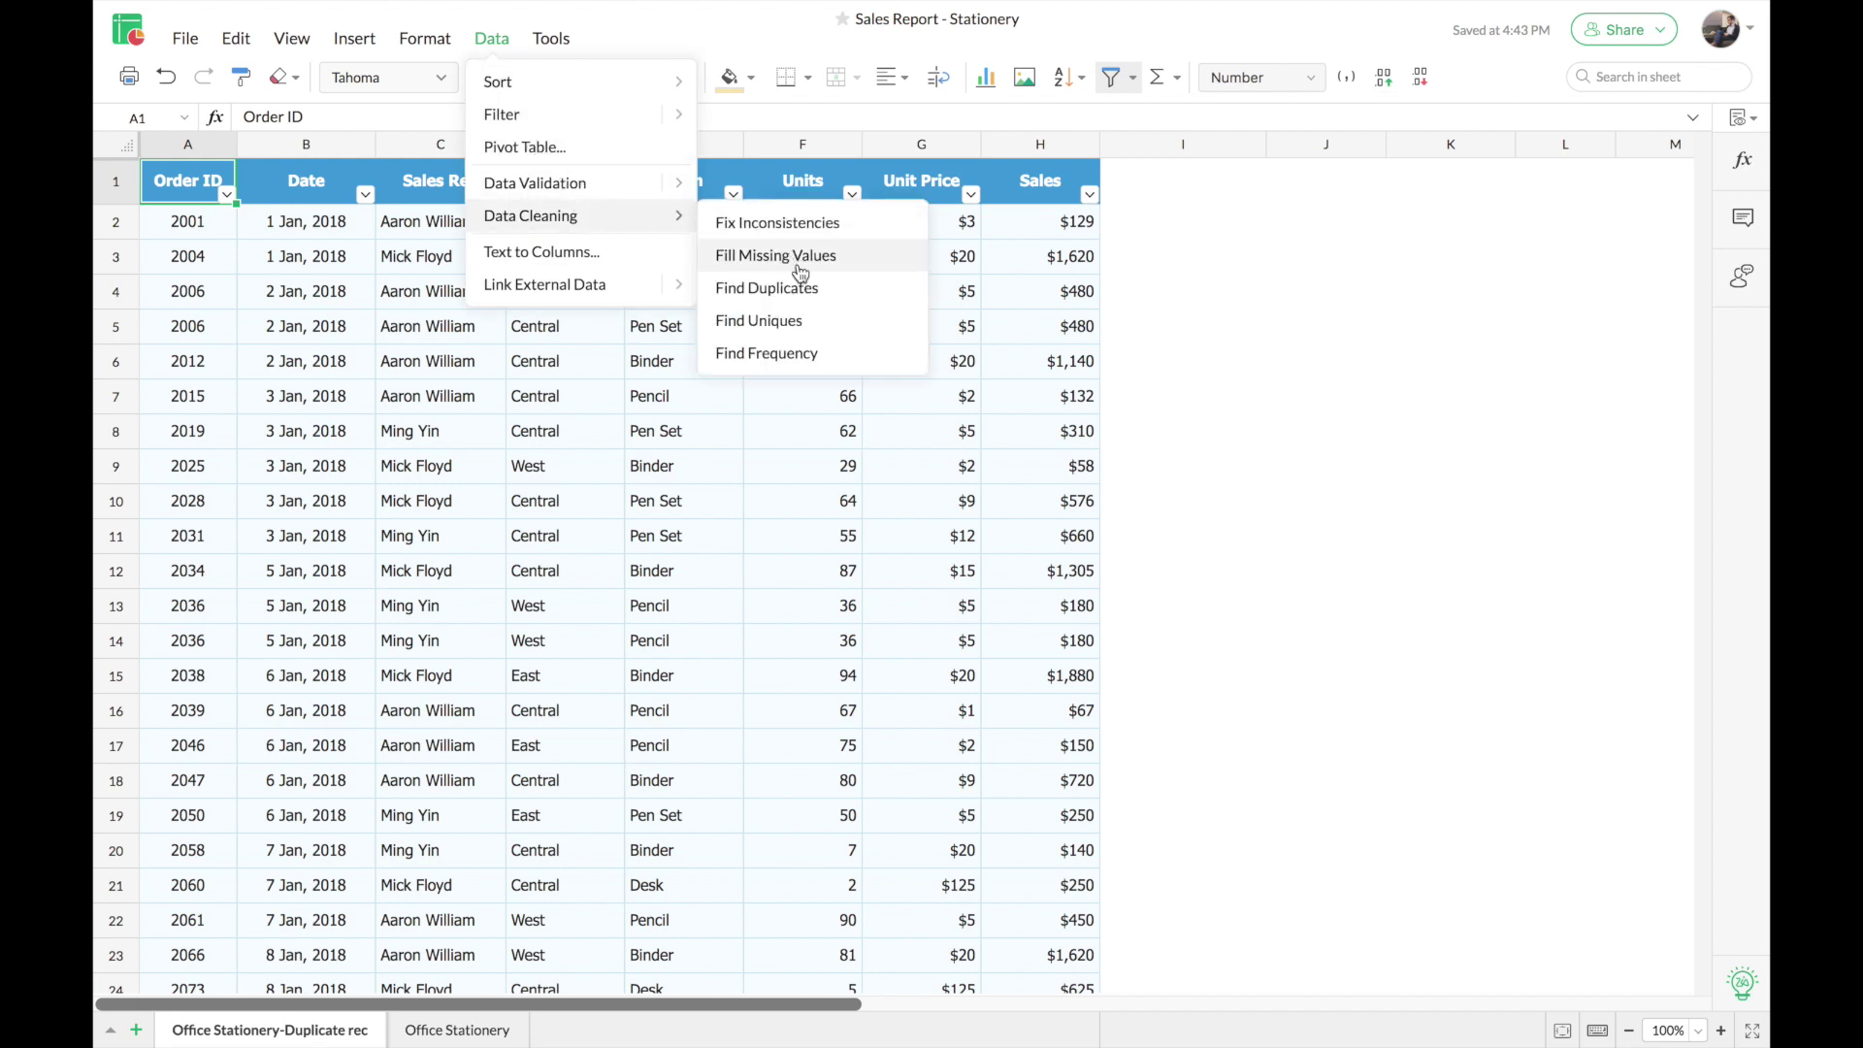
click(832, 292)
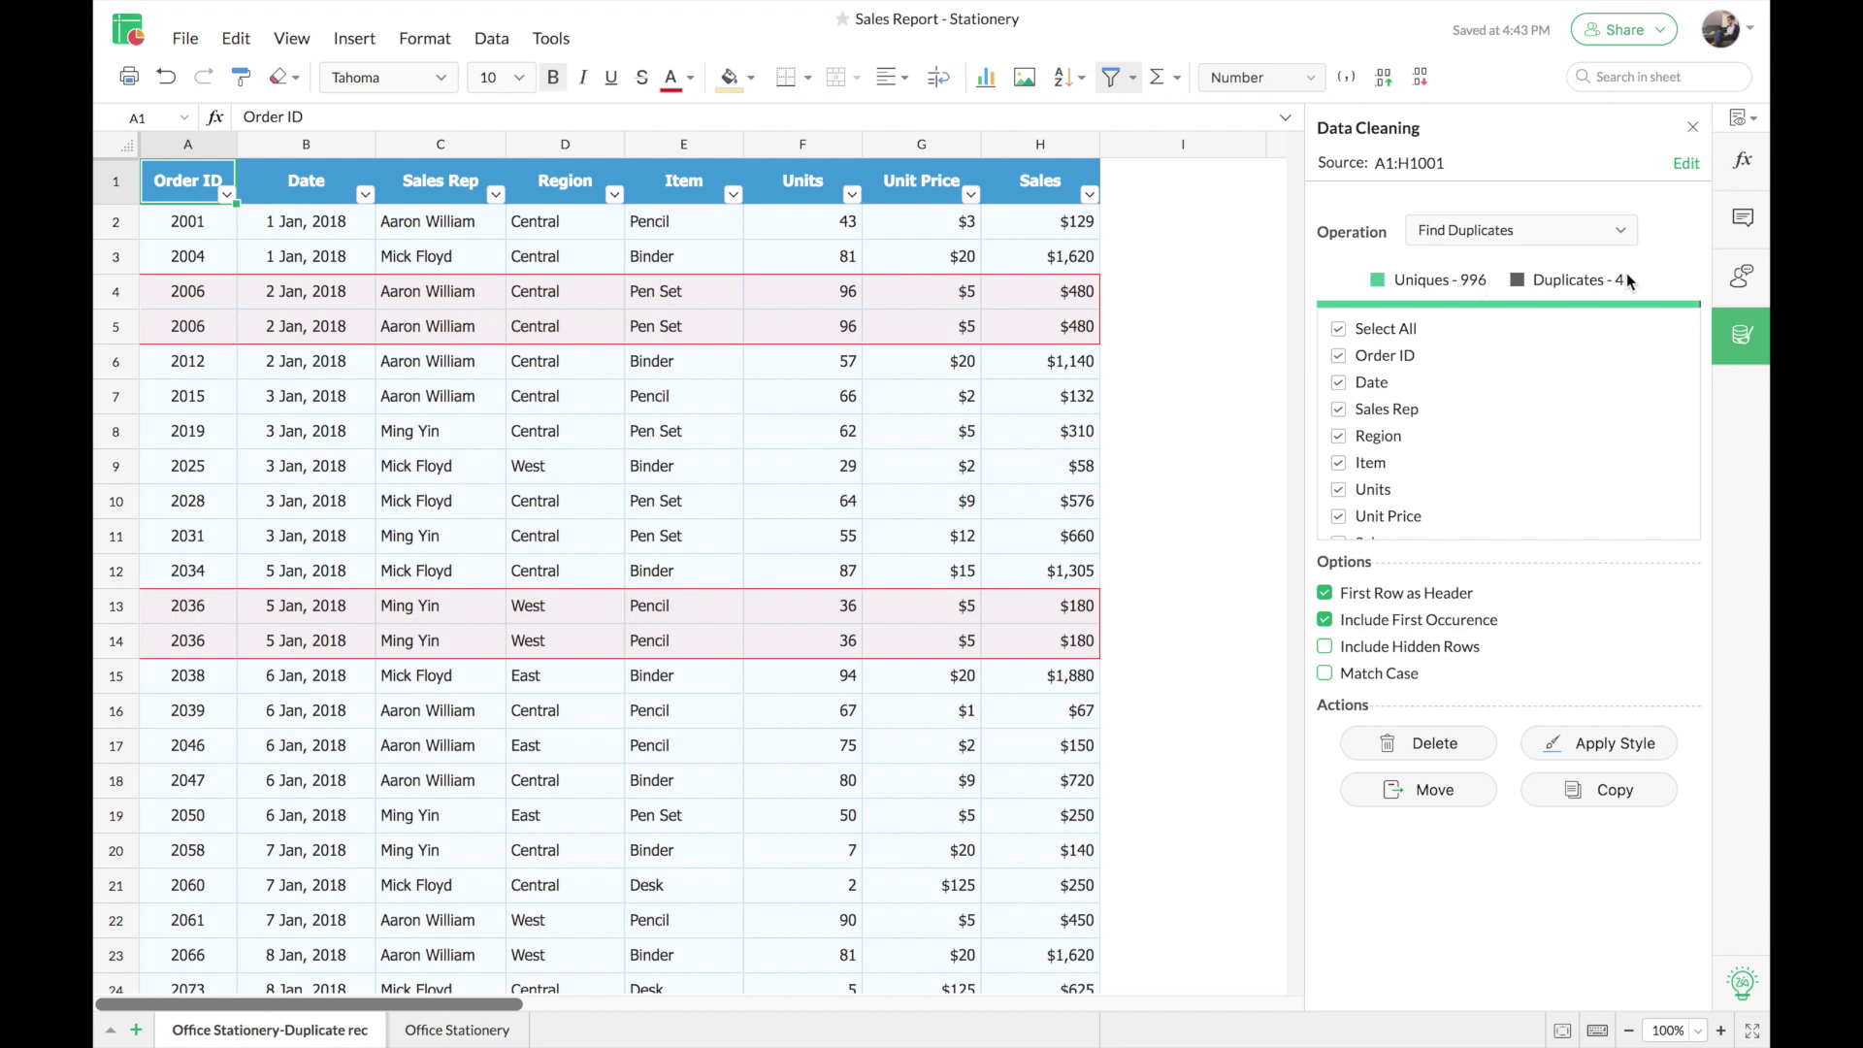
- Limit the duplicate comparison to the Order ID, Sales Rep and Item columns
click(1340, 330)
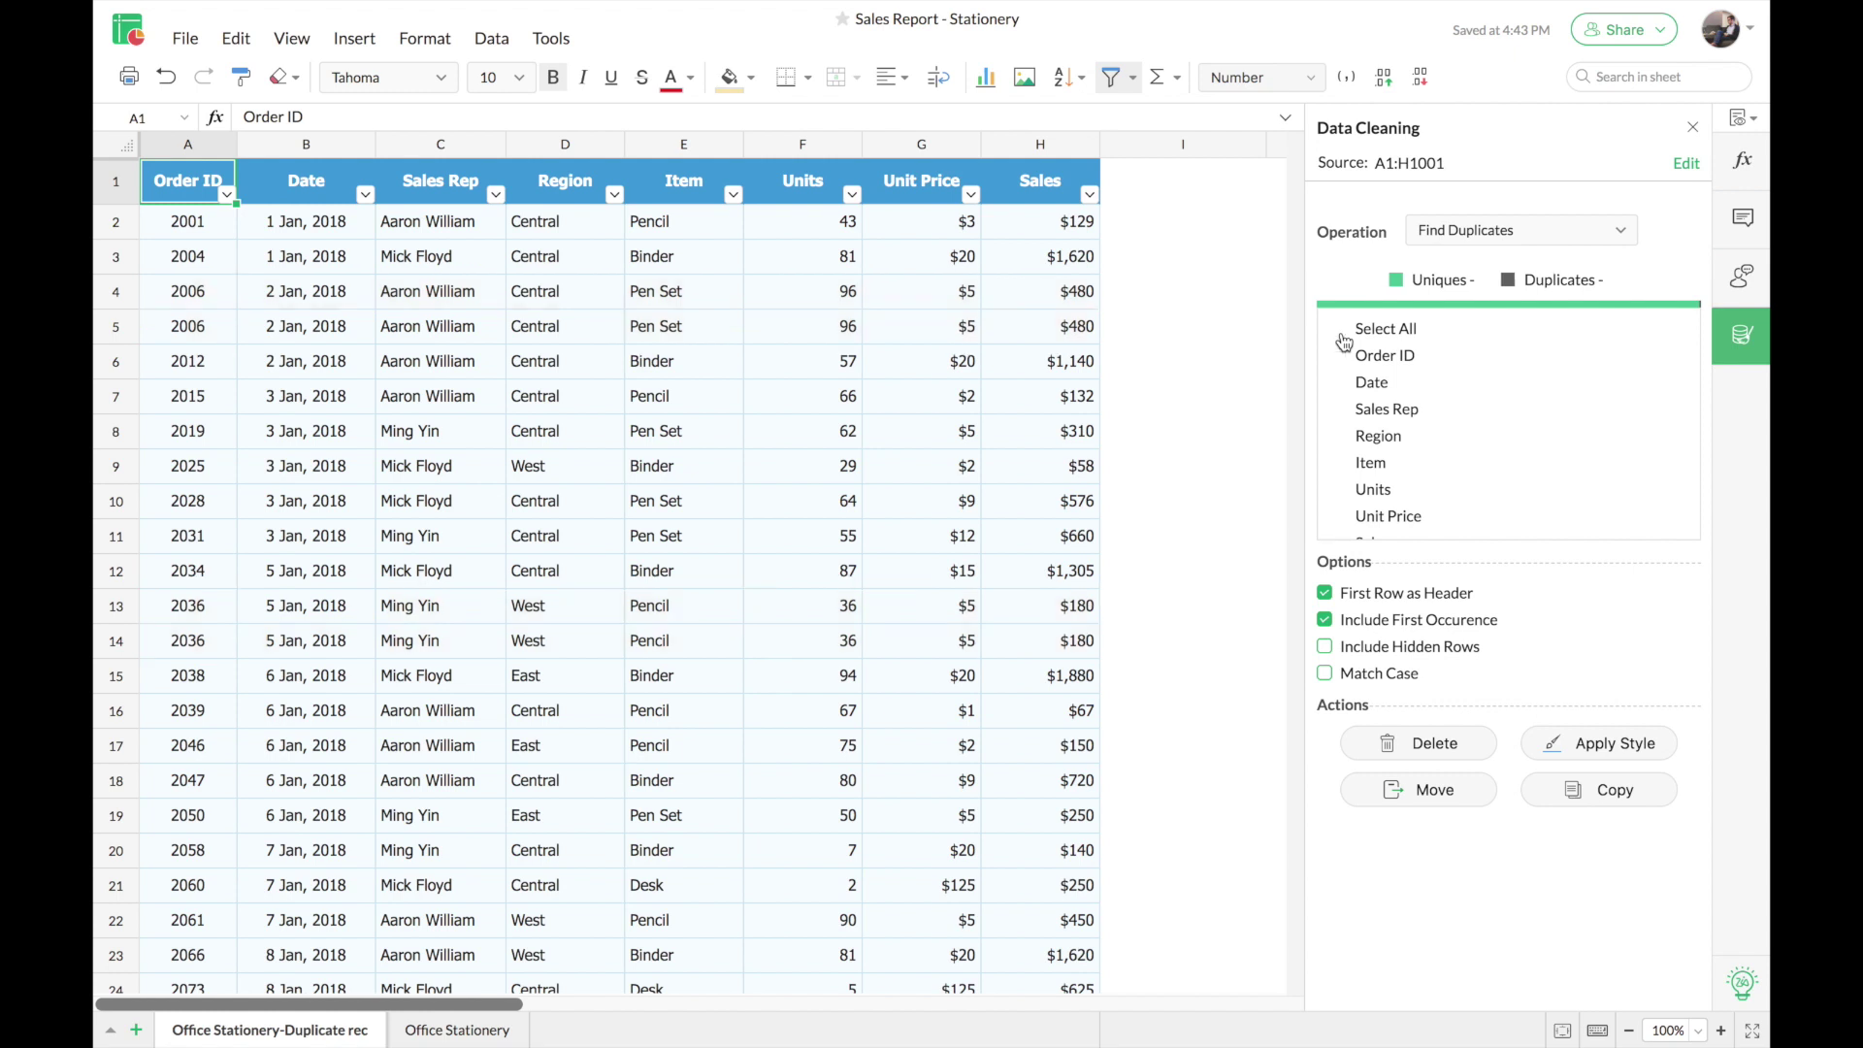
click(1339, 355)
click(1339, 409)
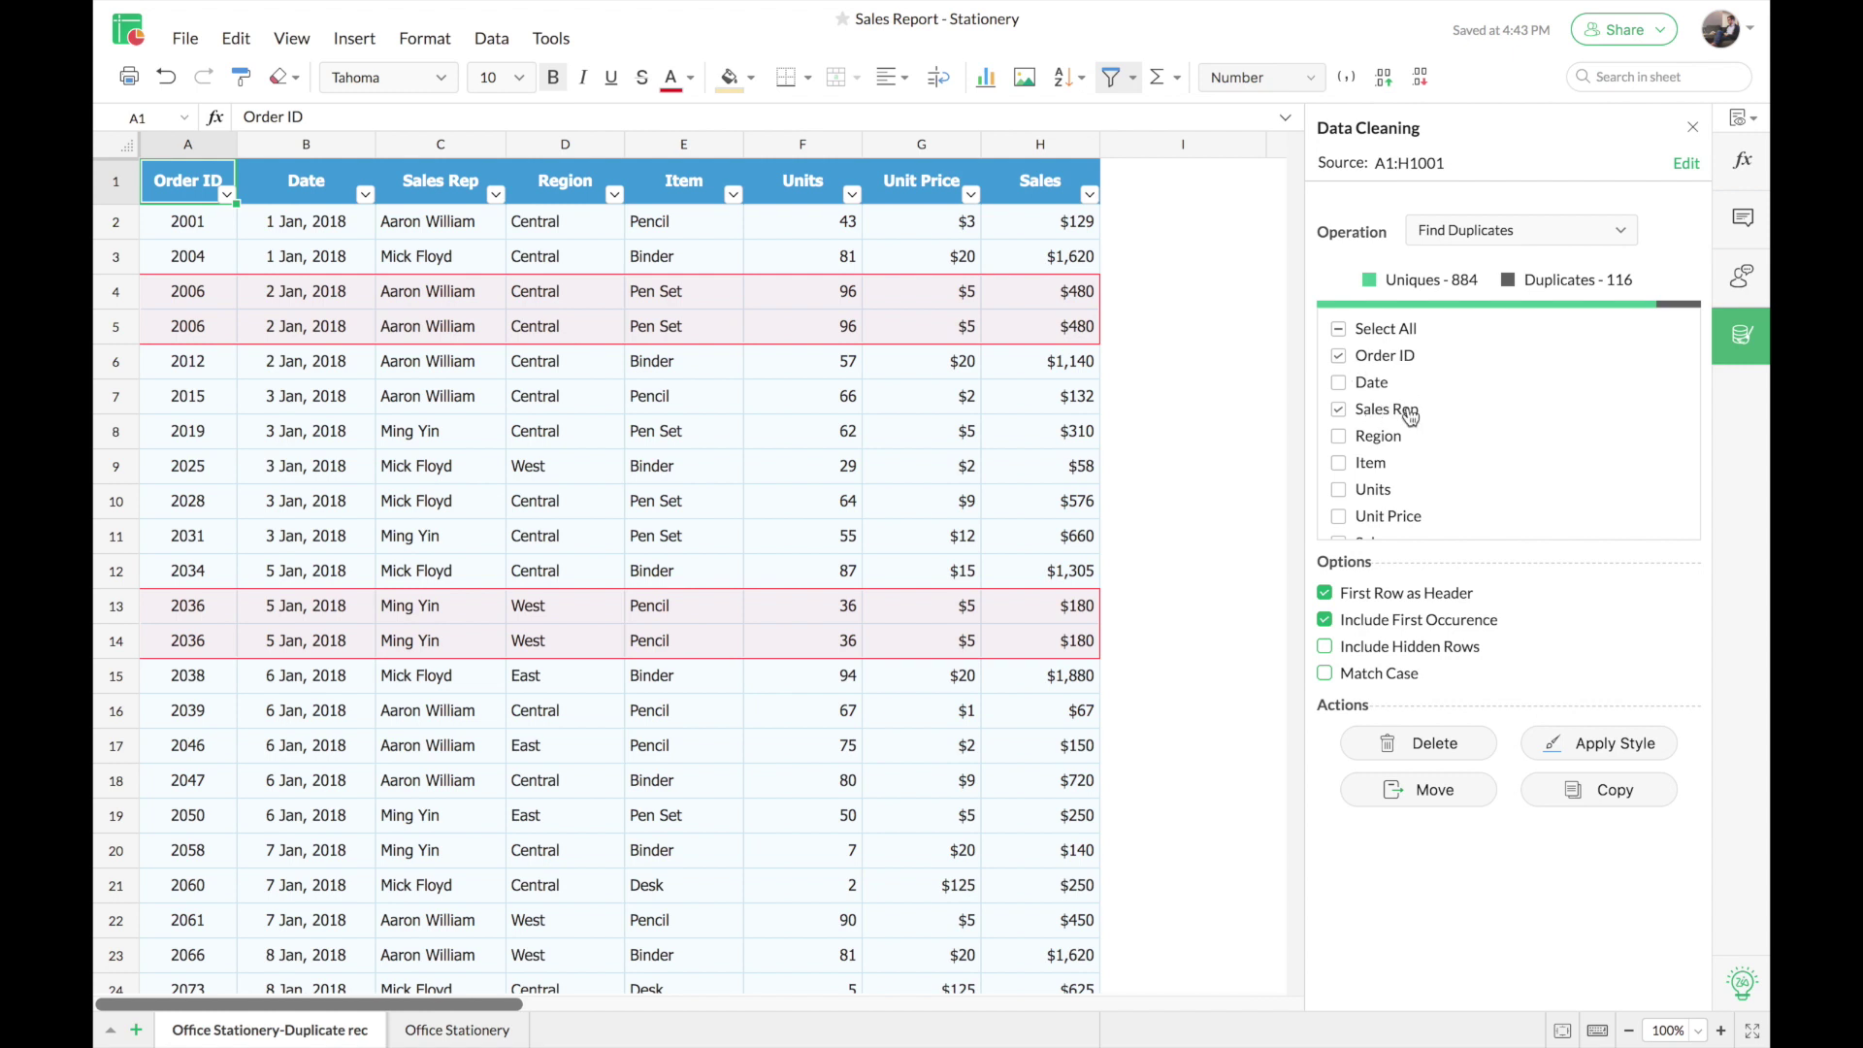
click(1339, 464)
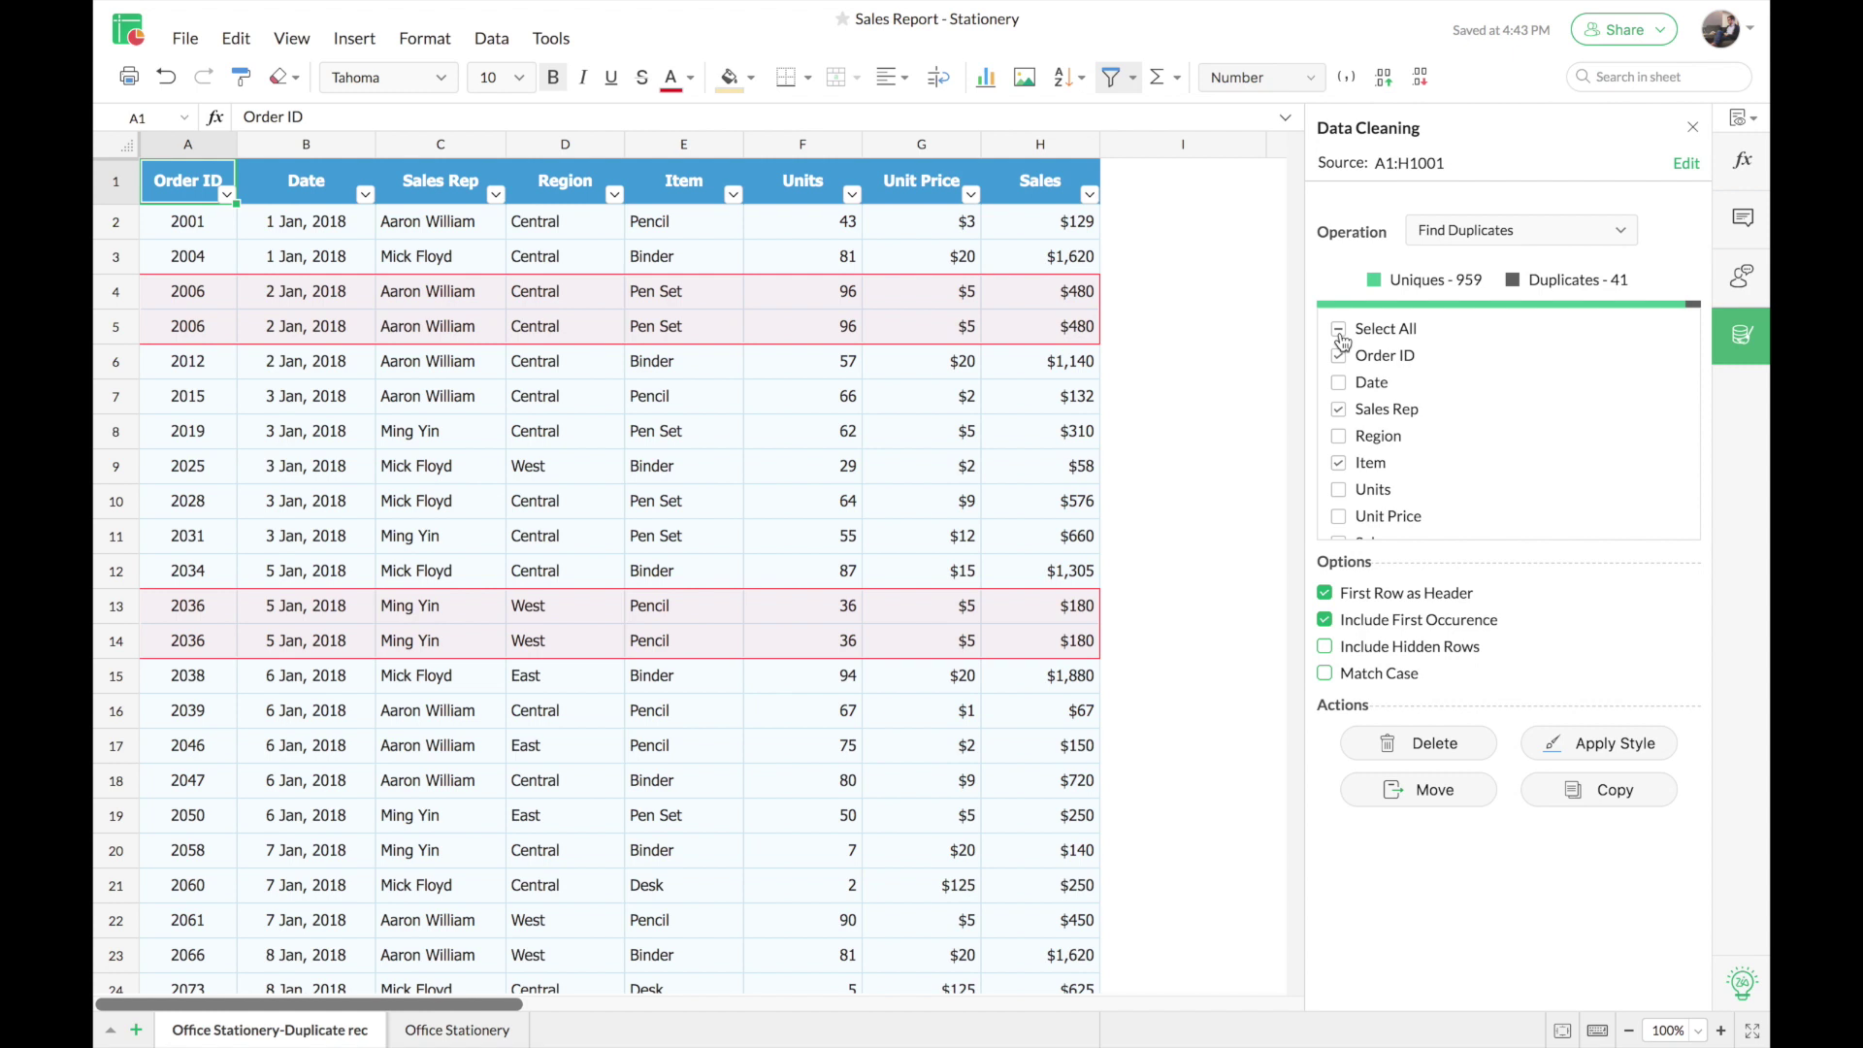
- Toggle First Row as Header off and back on, and exclude first occurrences from the duplicates
click(1324, 593)
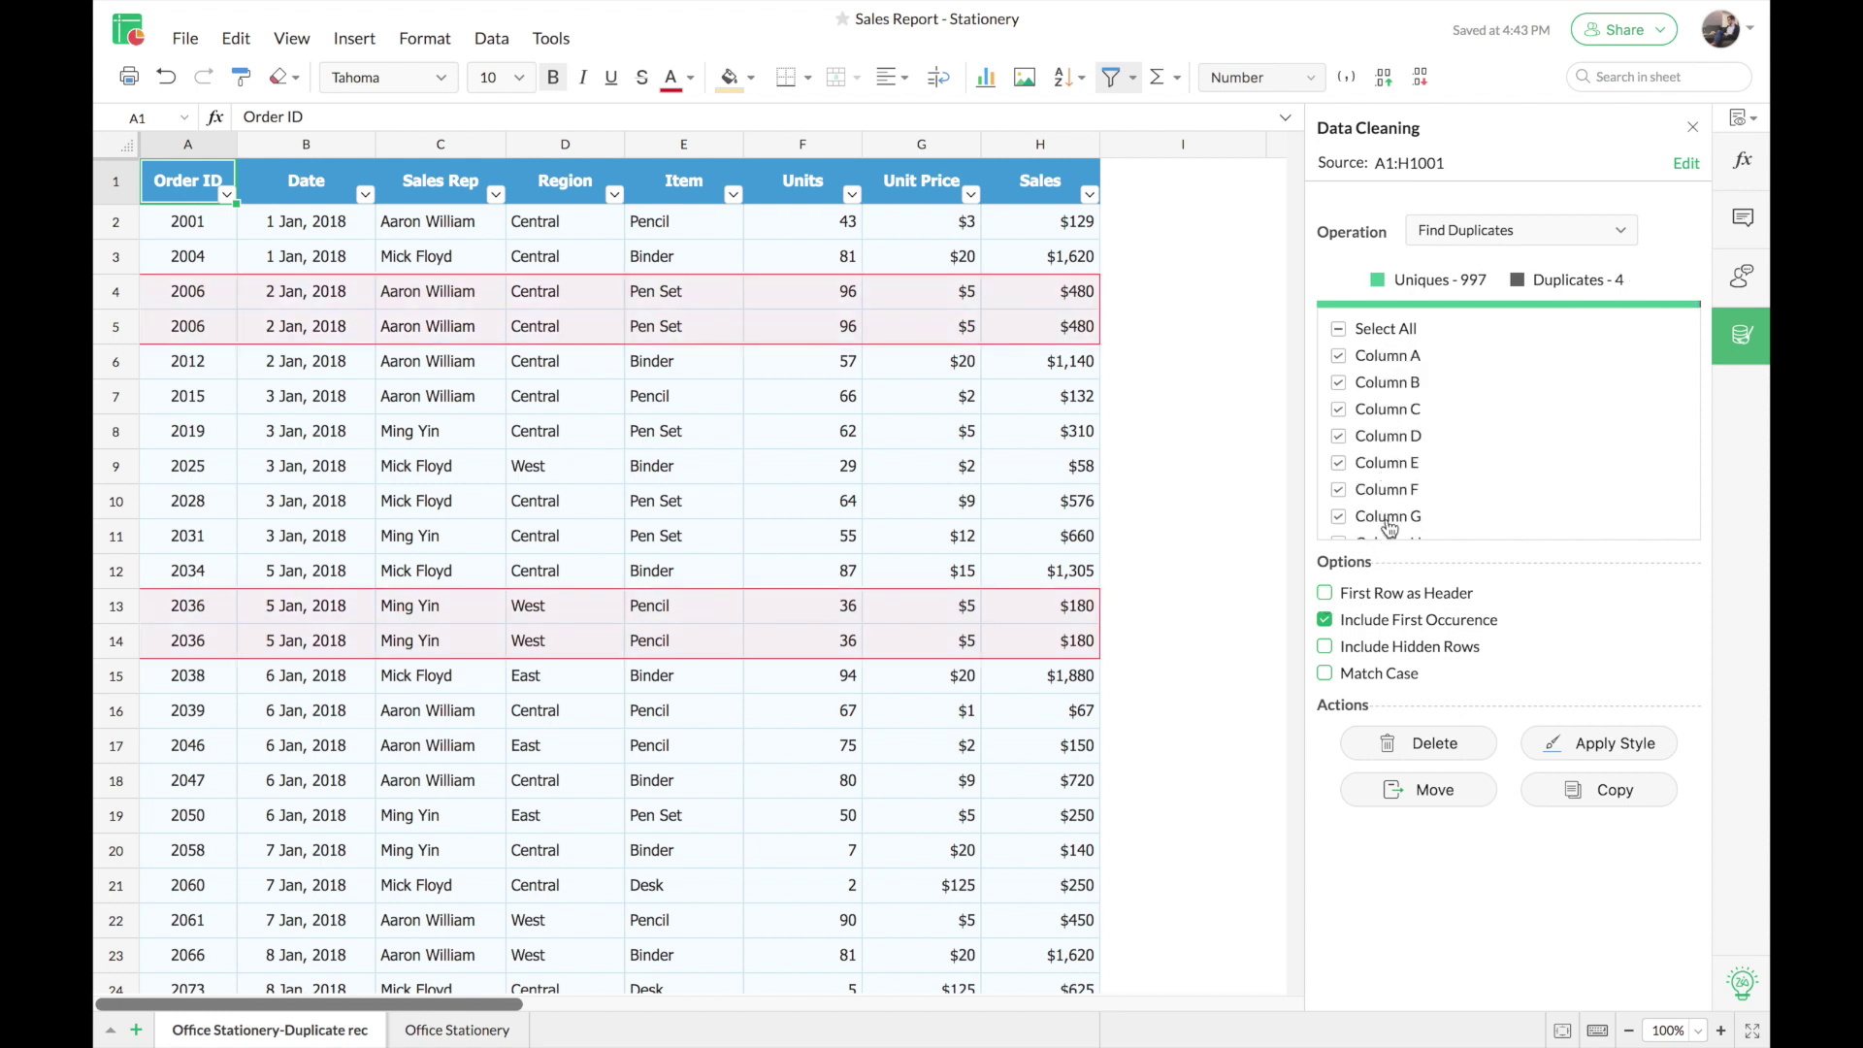
click(1326, 596)
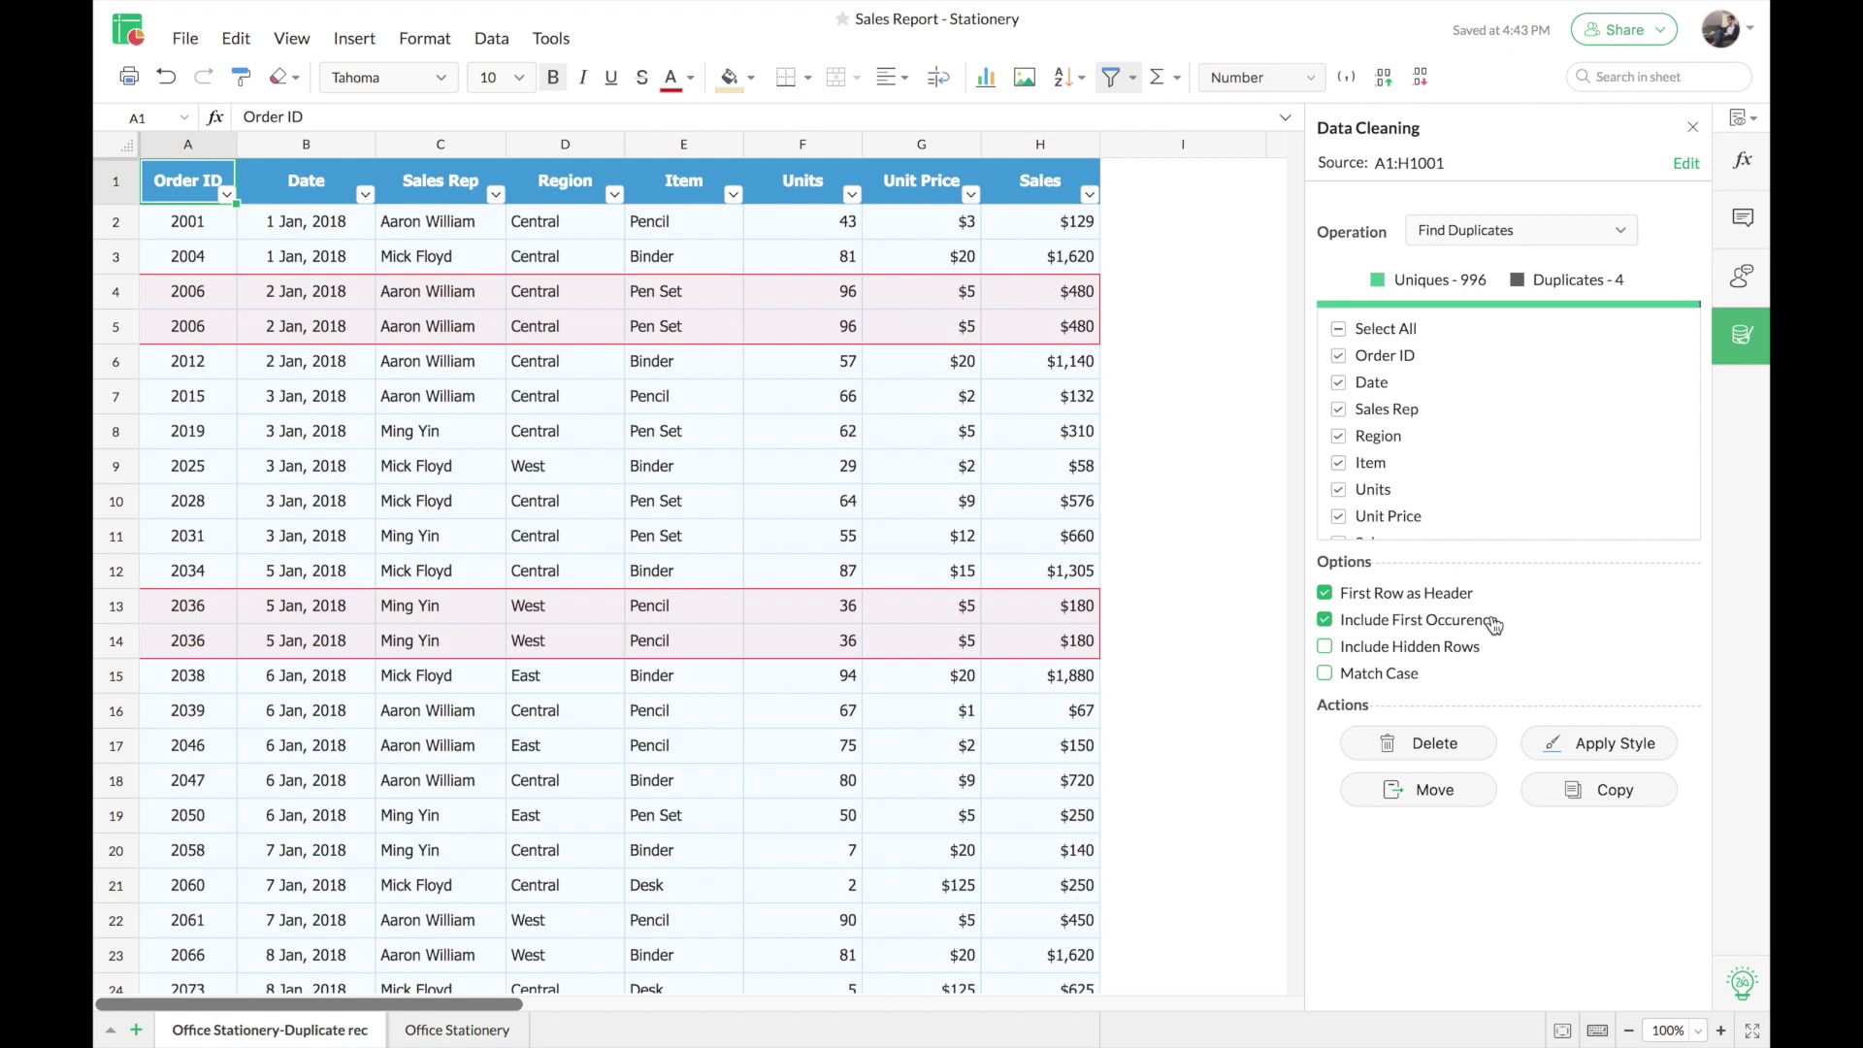
click(1325, 621)
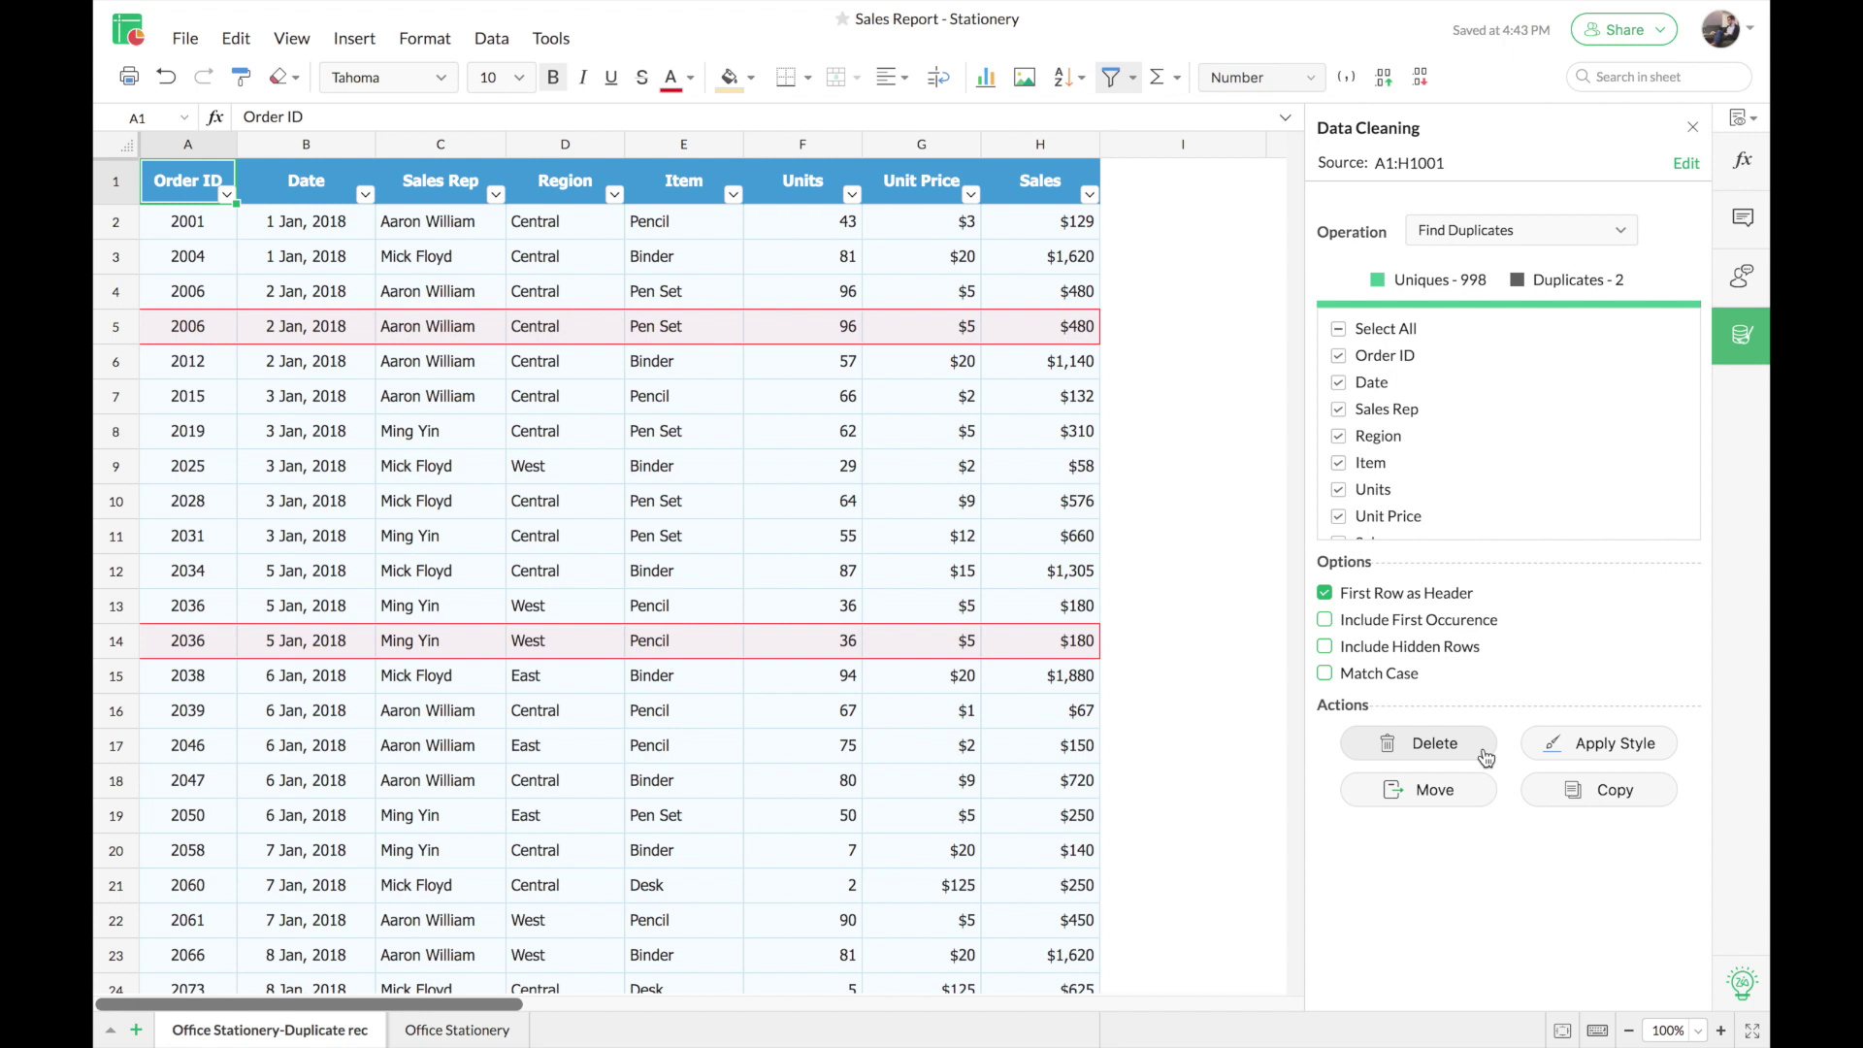
- Look at the Apply Style, Move and Copy options for the found duplicates without applying them
click(1598, 749)
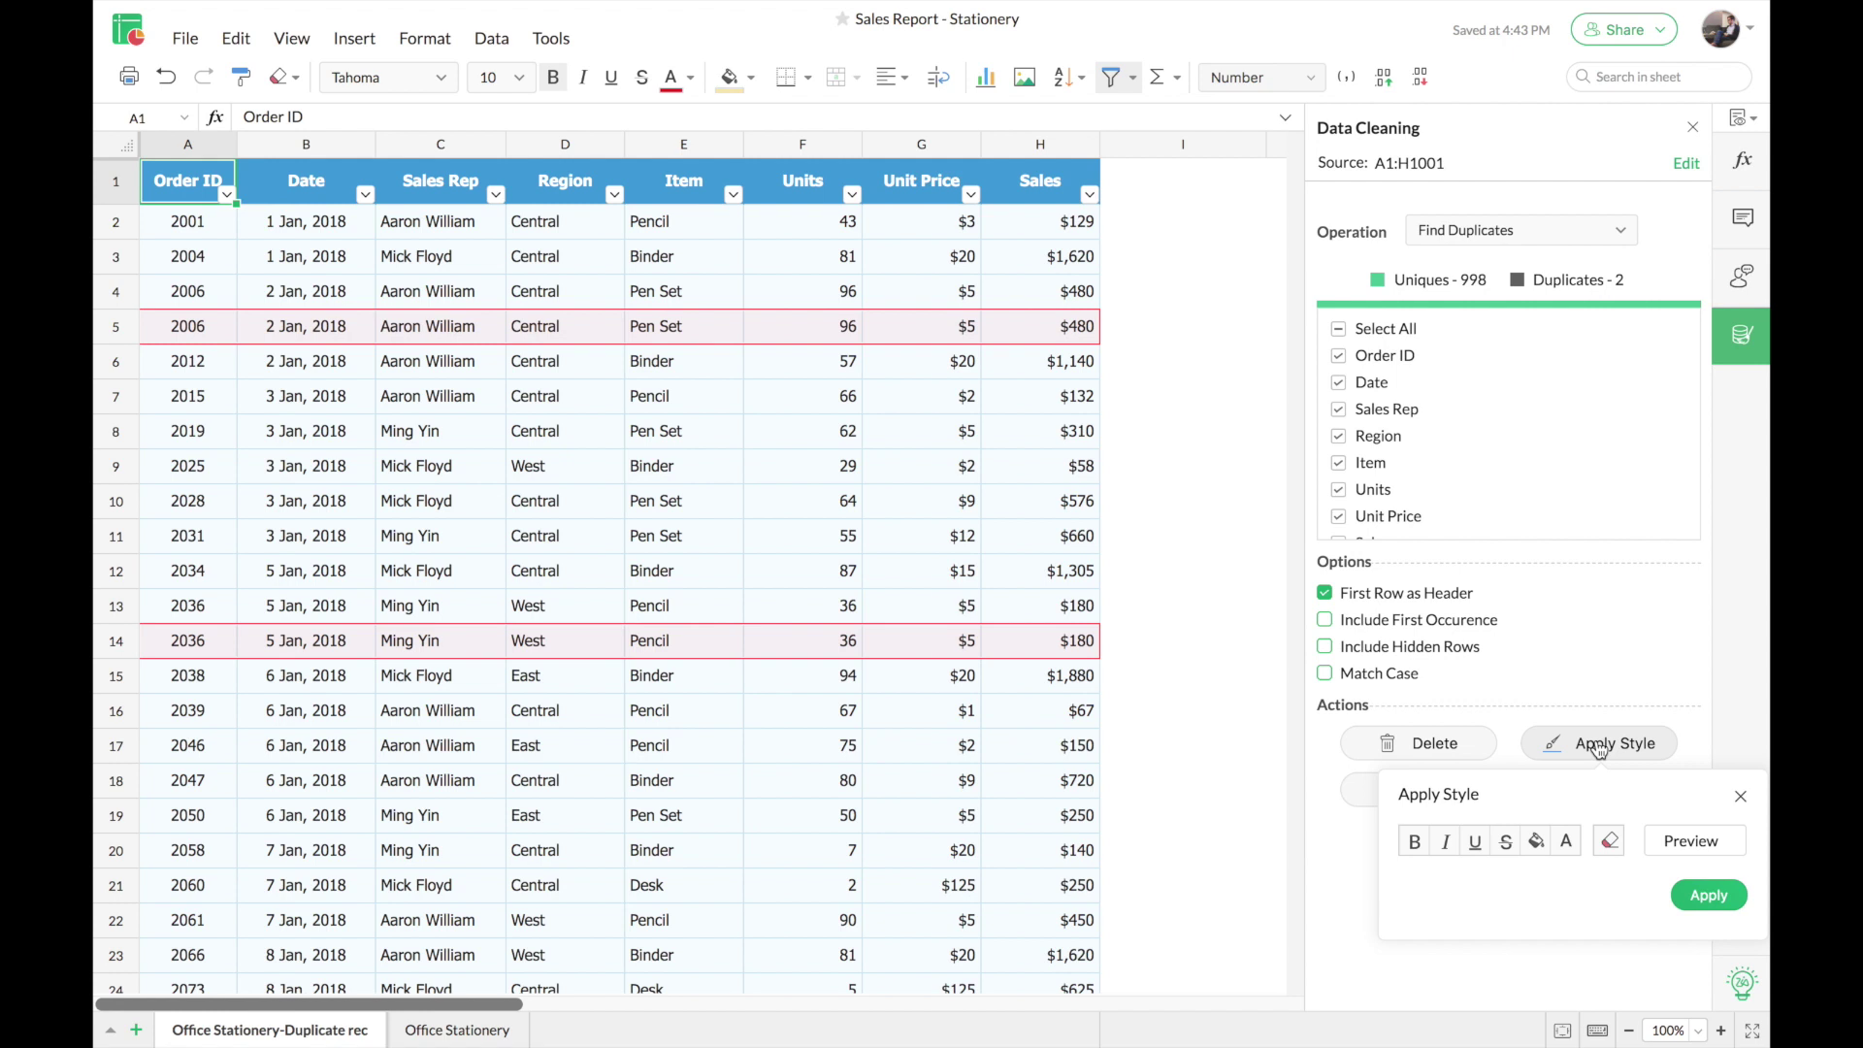
click(1598, 749)
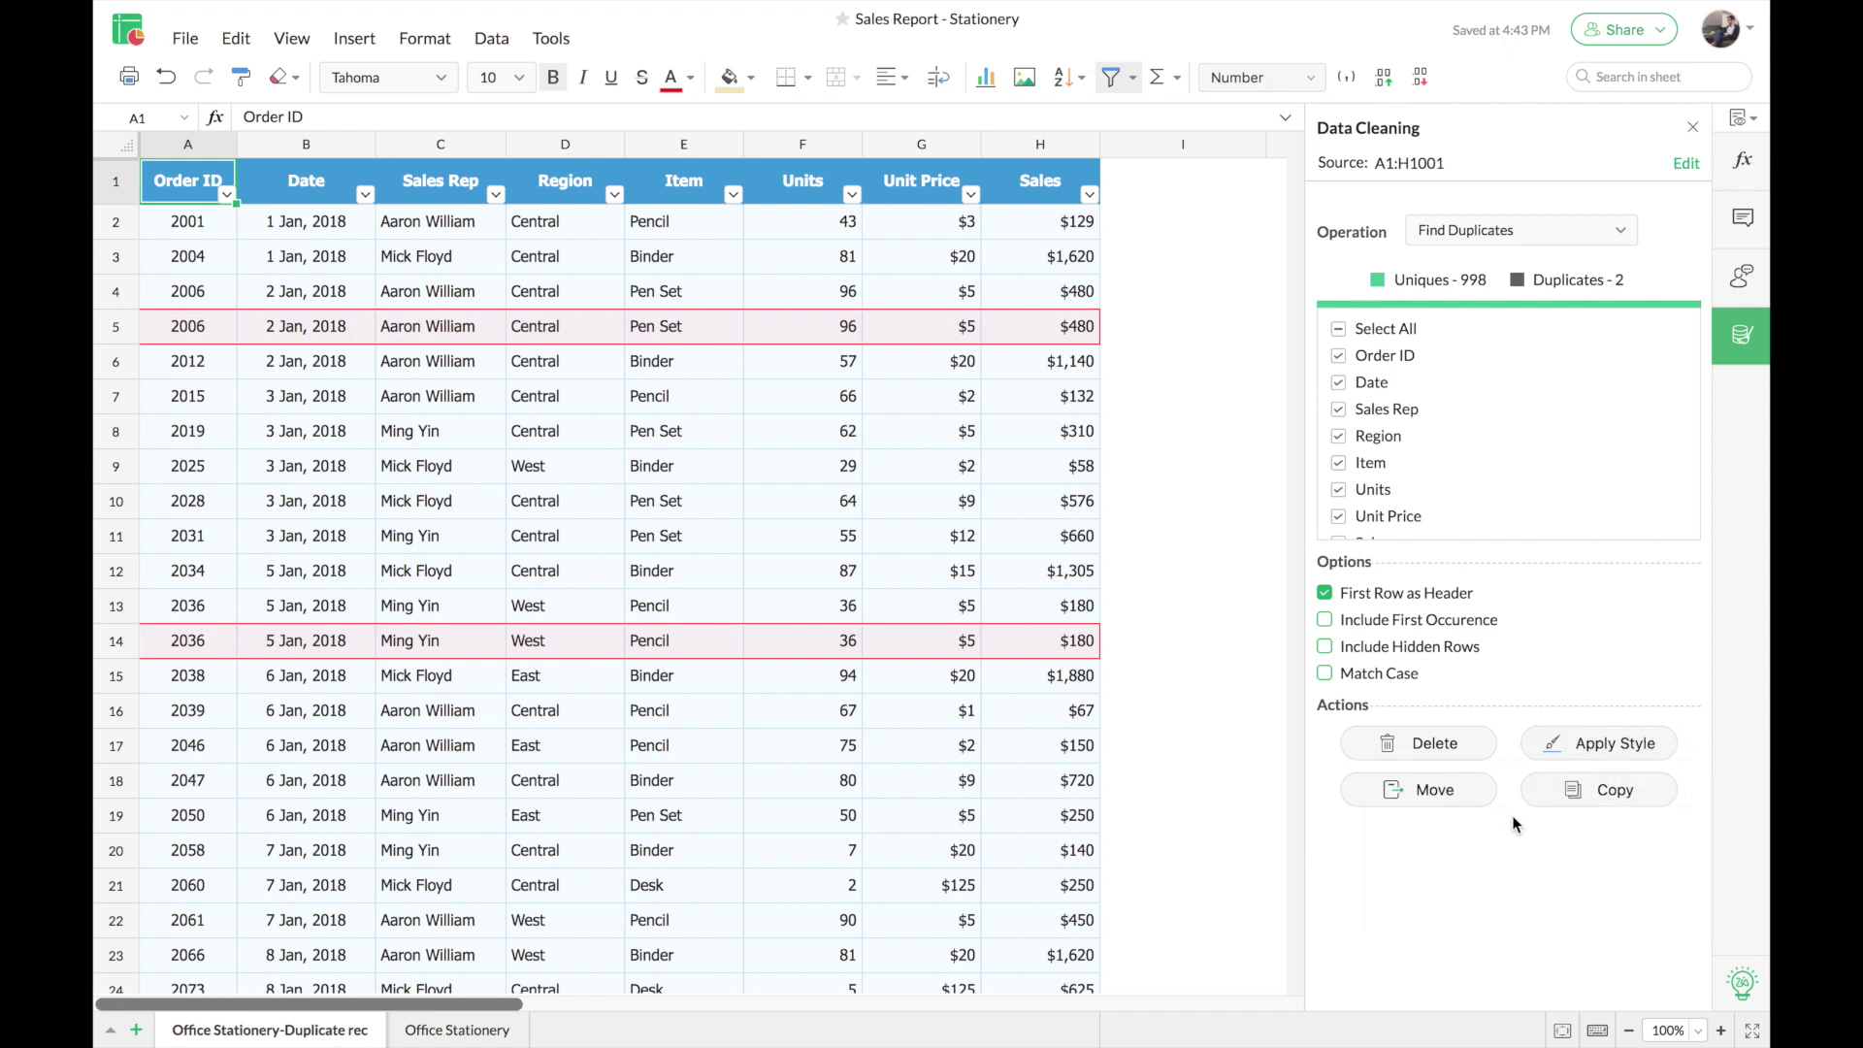
click(1436, 791)
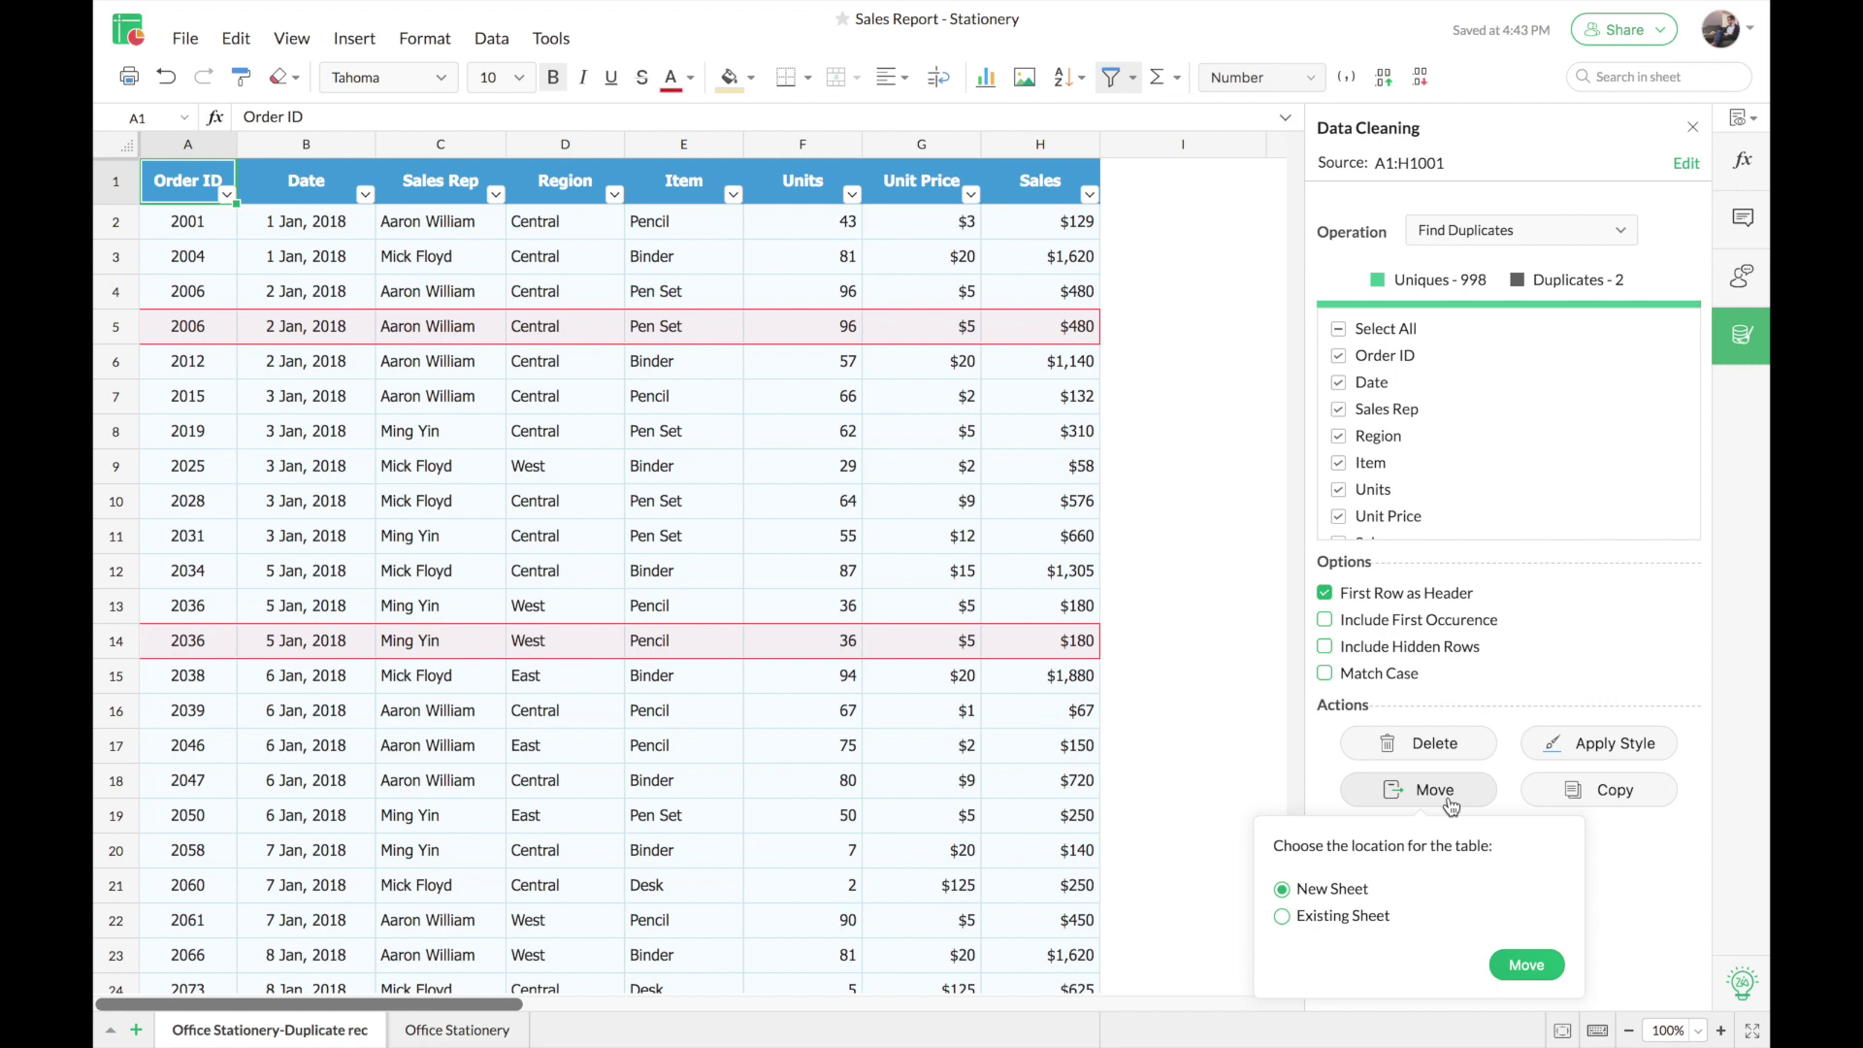
click(1613, 796)
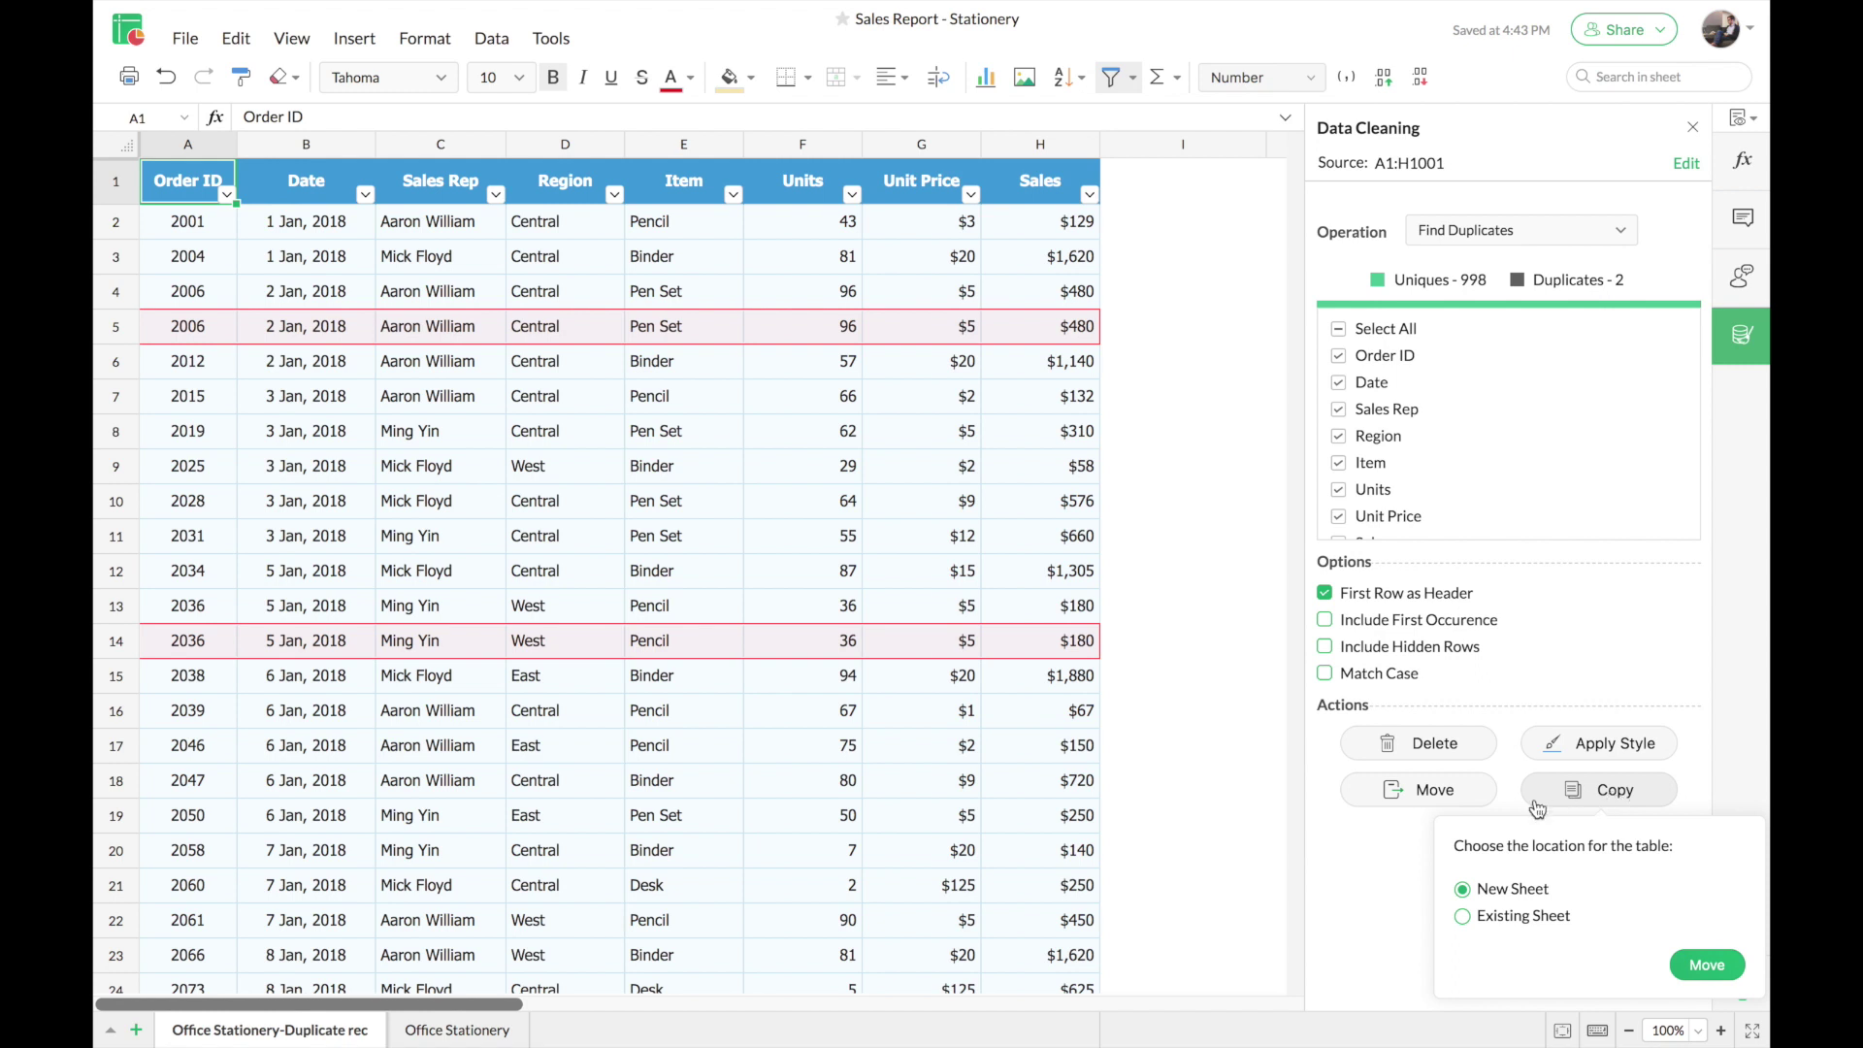
click(1403, 851)
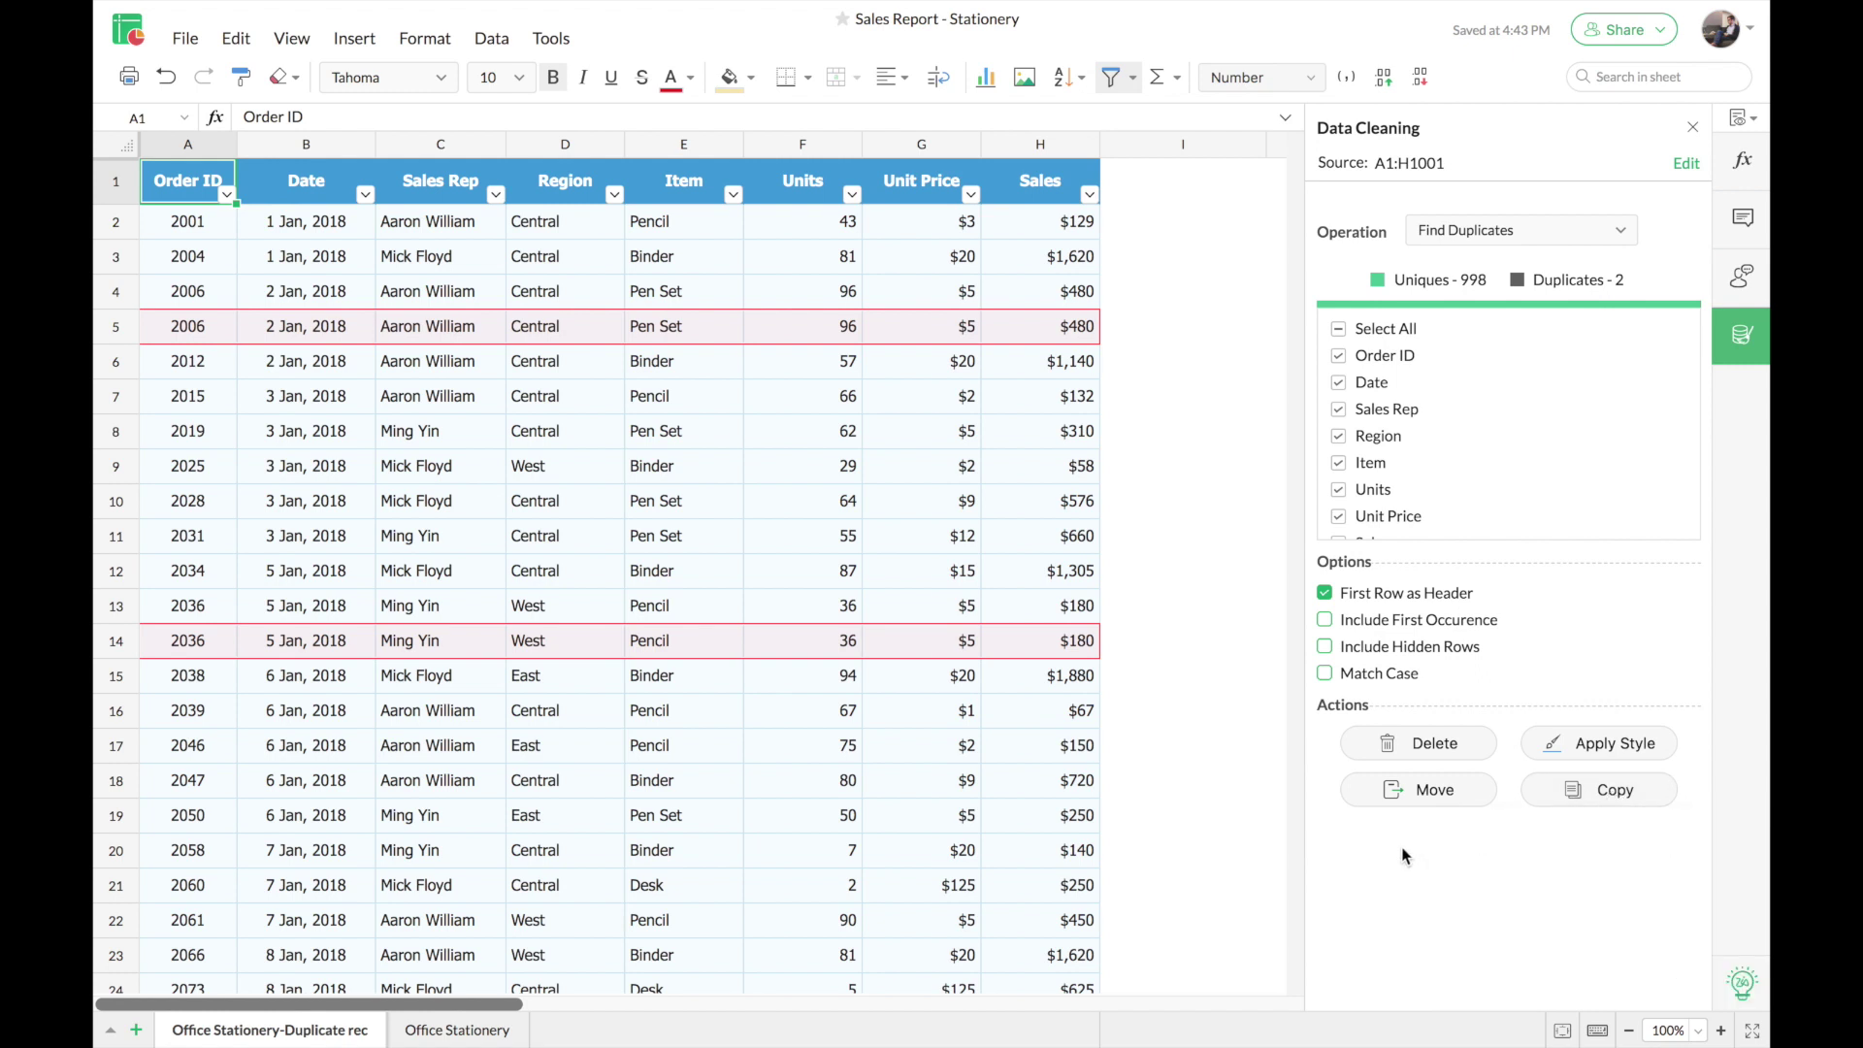
- Delete the found duplicate records from the table and confirm the deletion
click(1465, 747)
click(1000, 605)
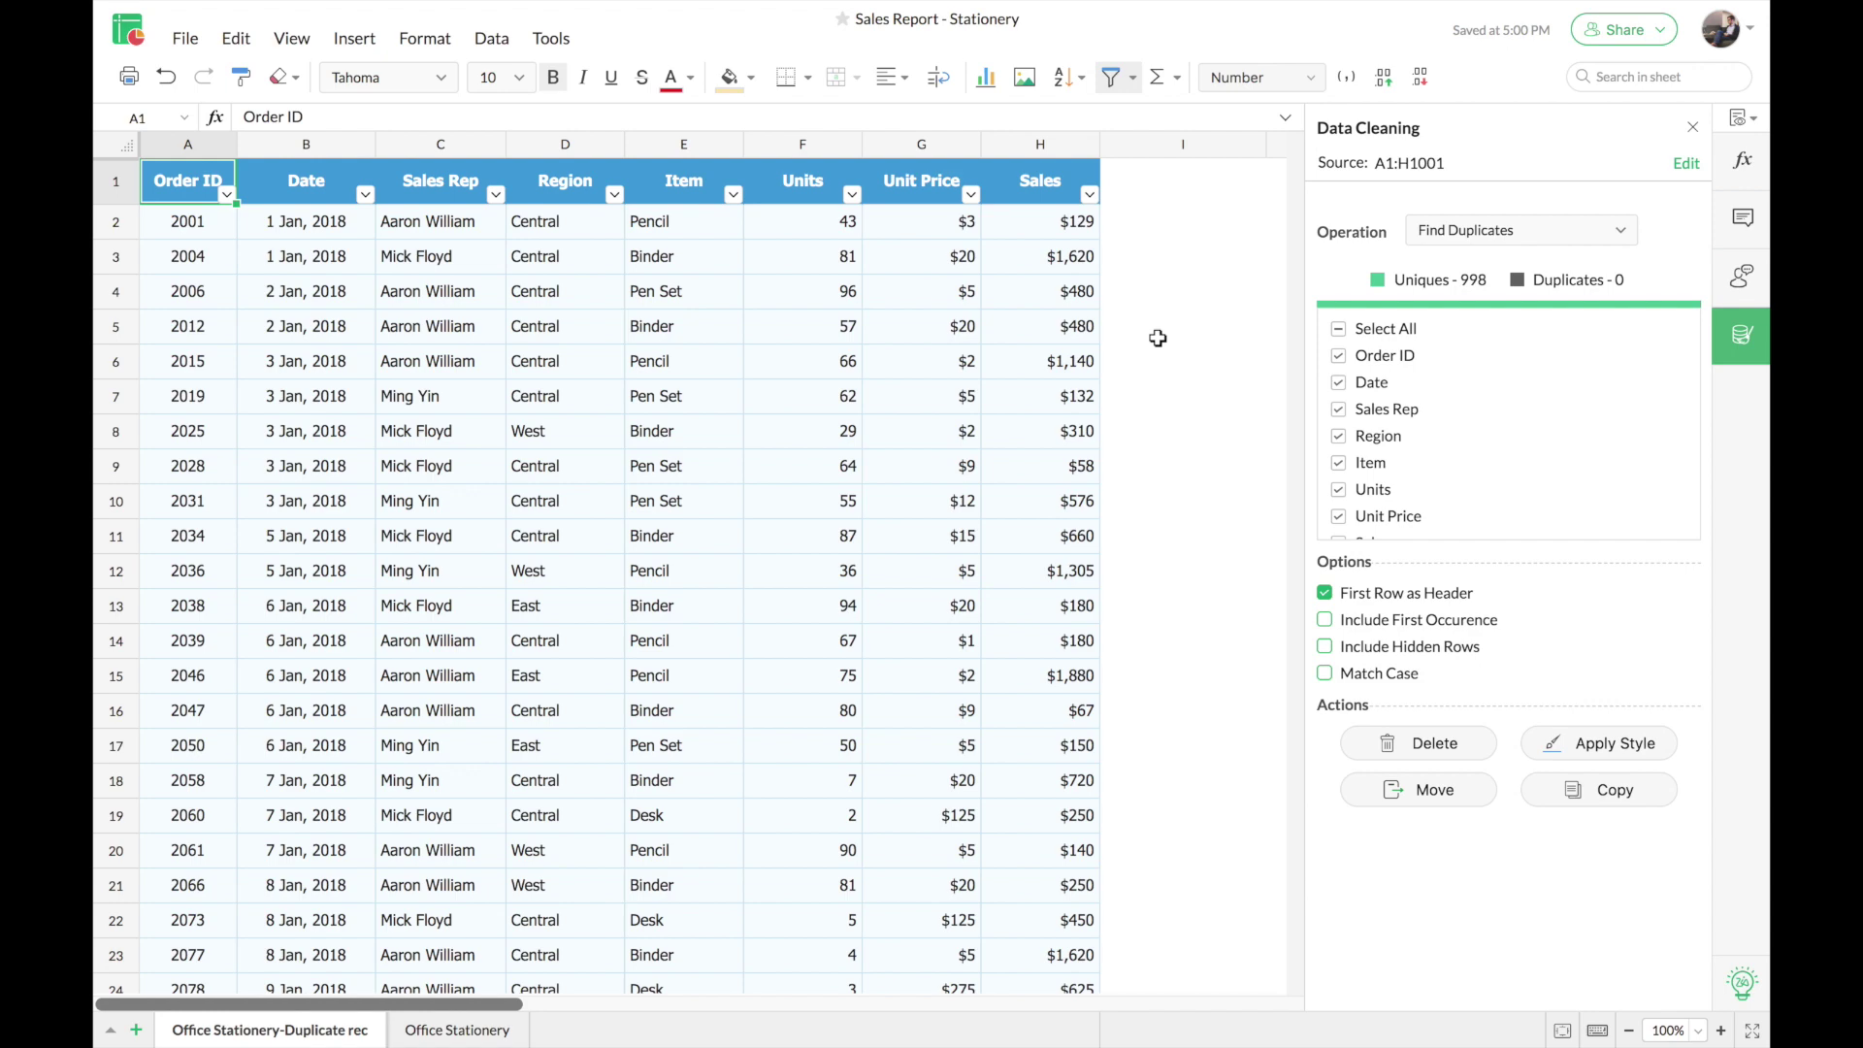
- Switch to the Office Stationery sheet and select its Order ID header cell
click(457, 1034)
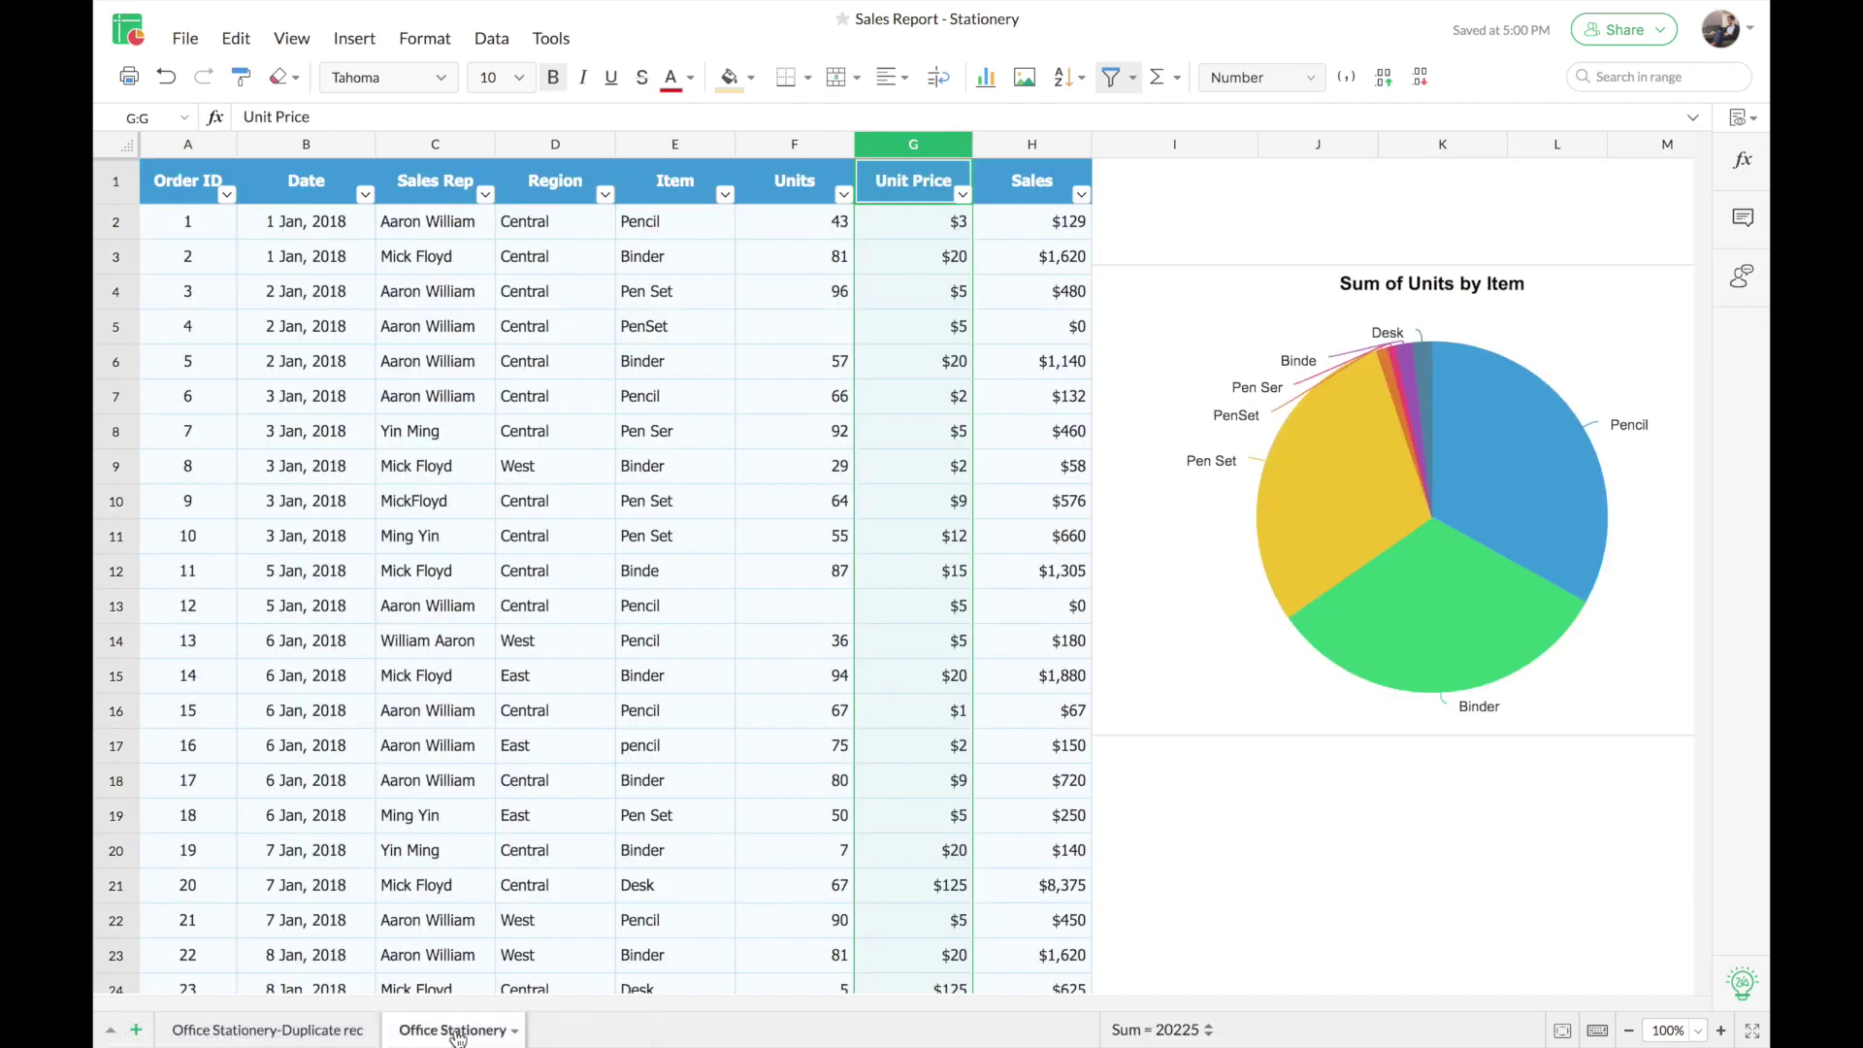
click(442, 442)
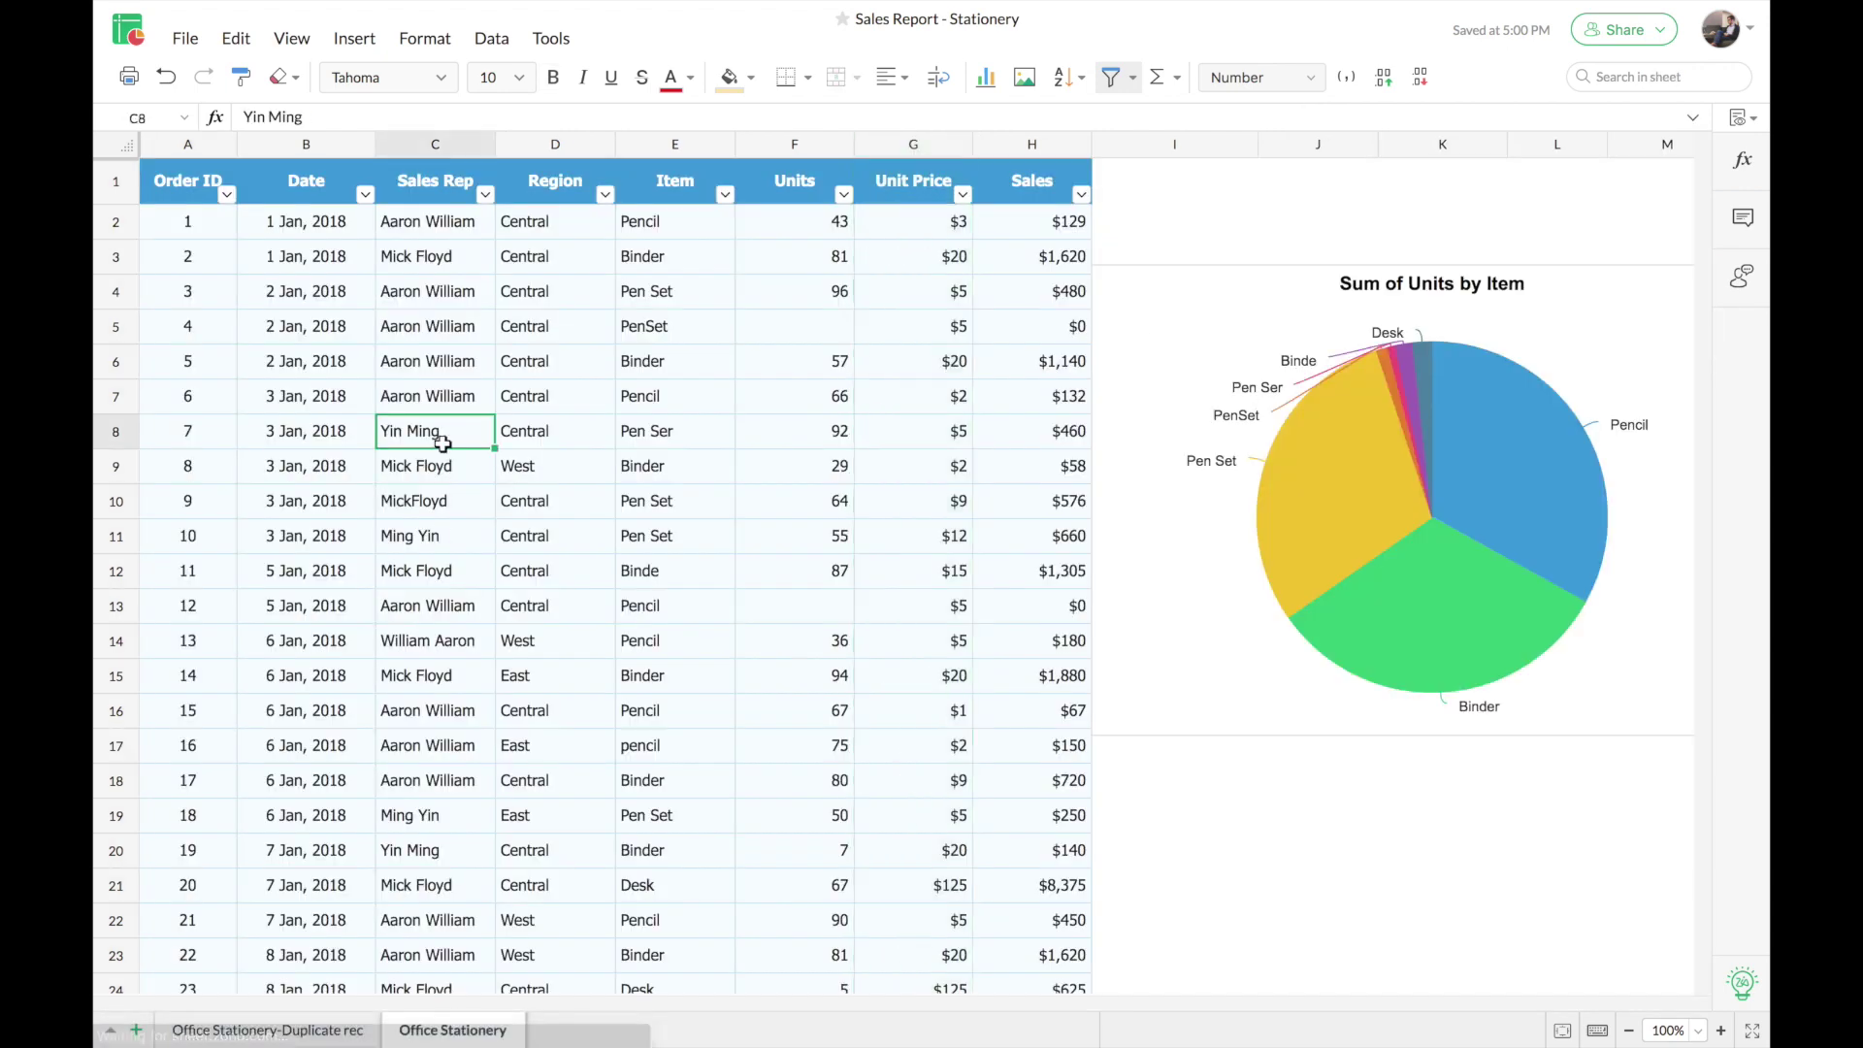
click(192, 191)
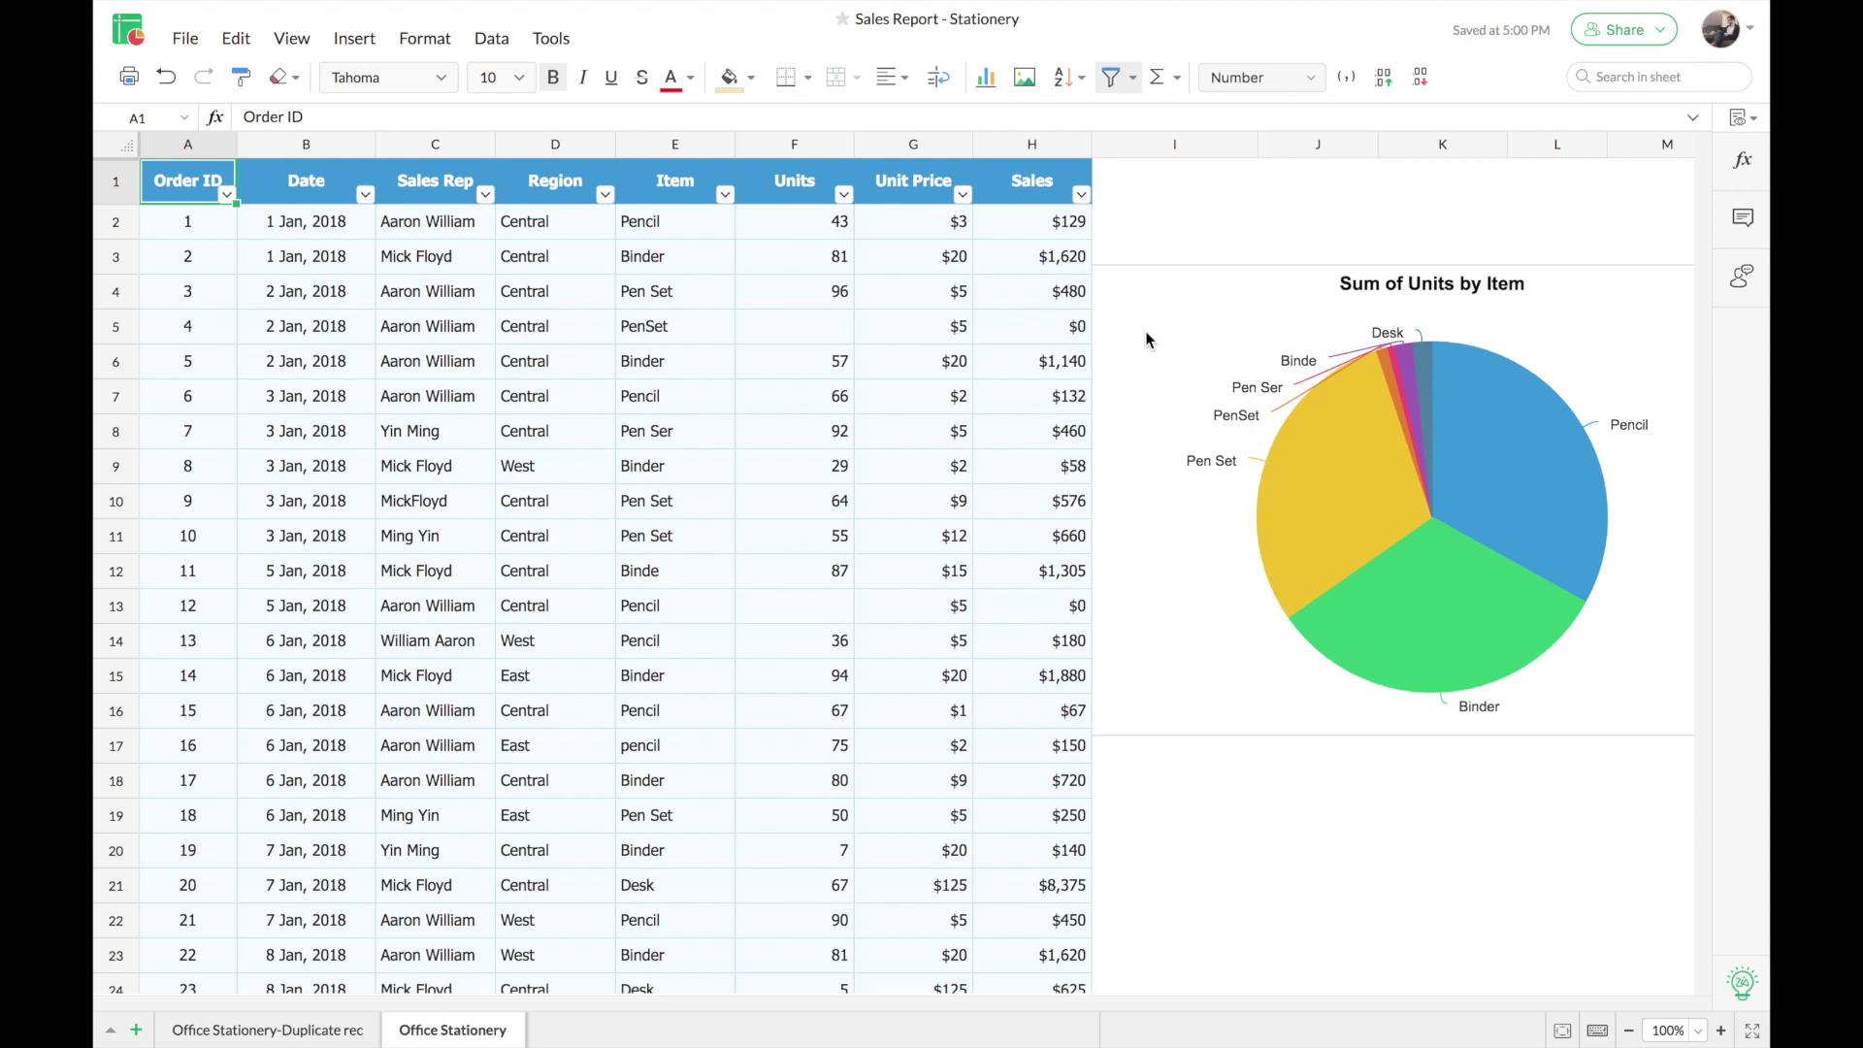
- Examine the item labels and slices of the Sum of Units by Item pie chart
scroll(1146, 334, right, 2)
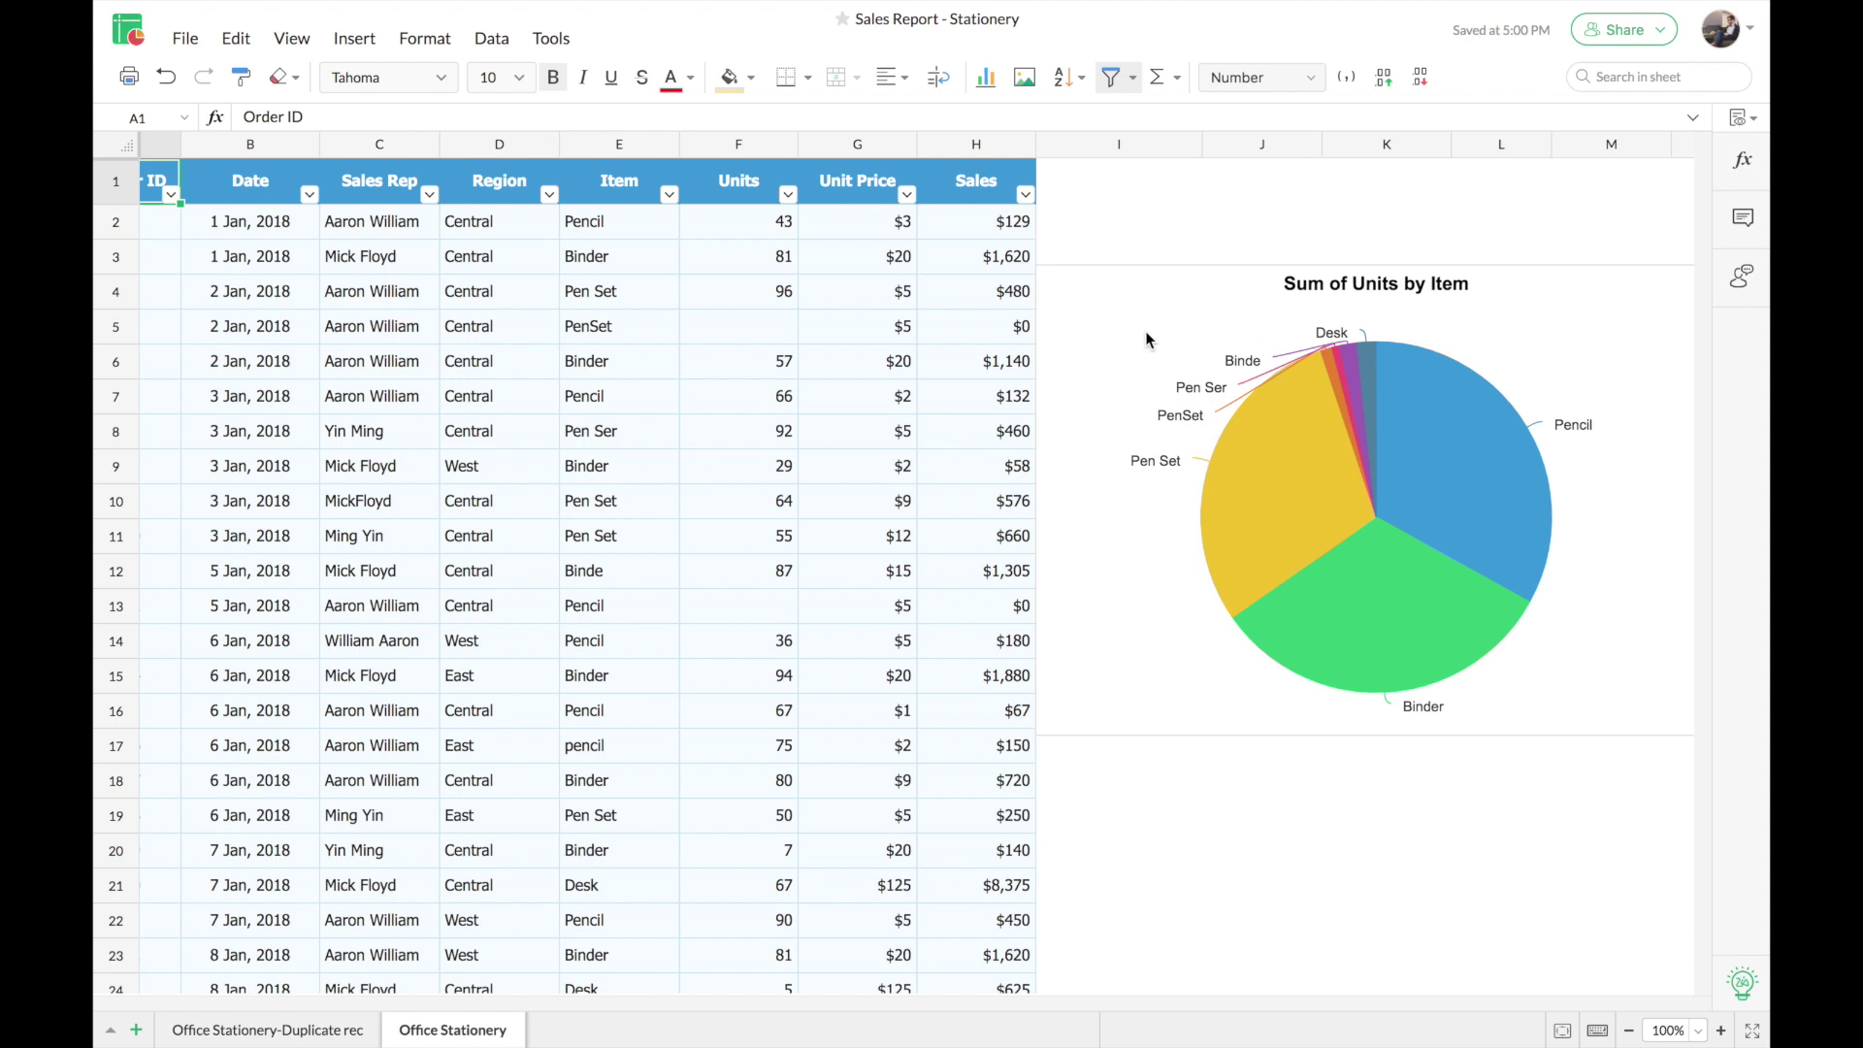
mouse_move(1172, 415)
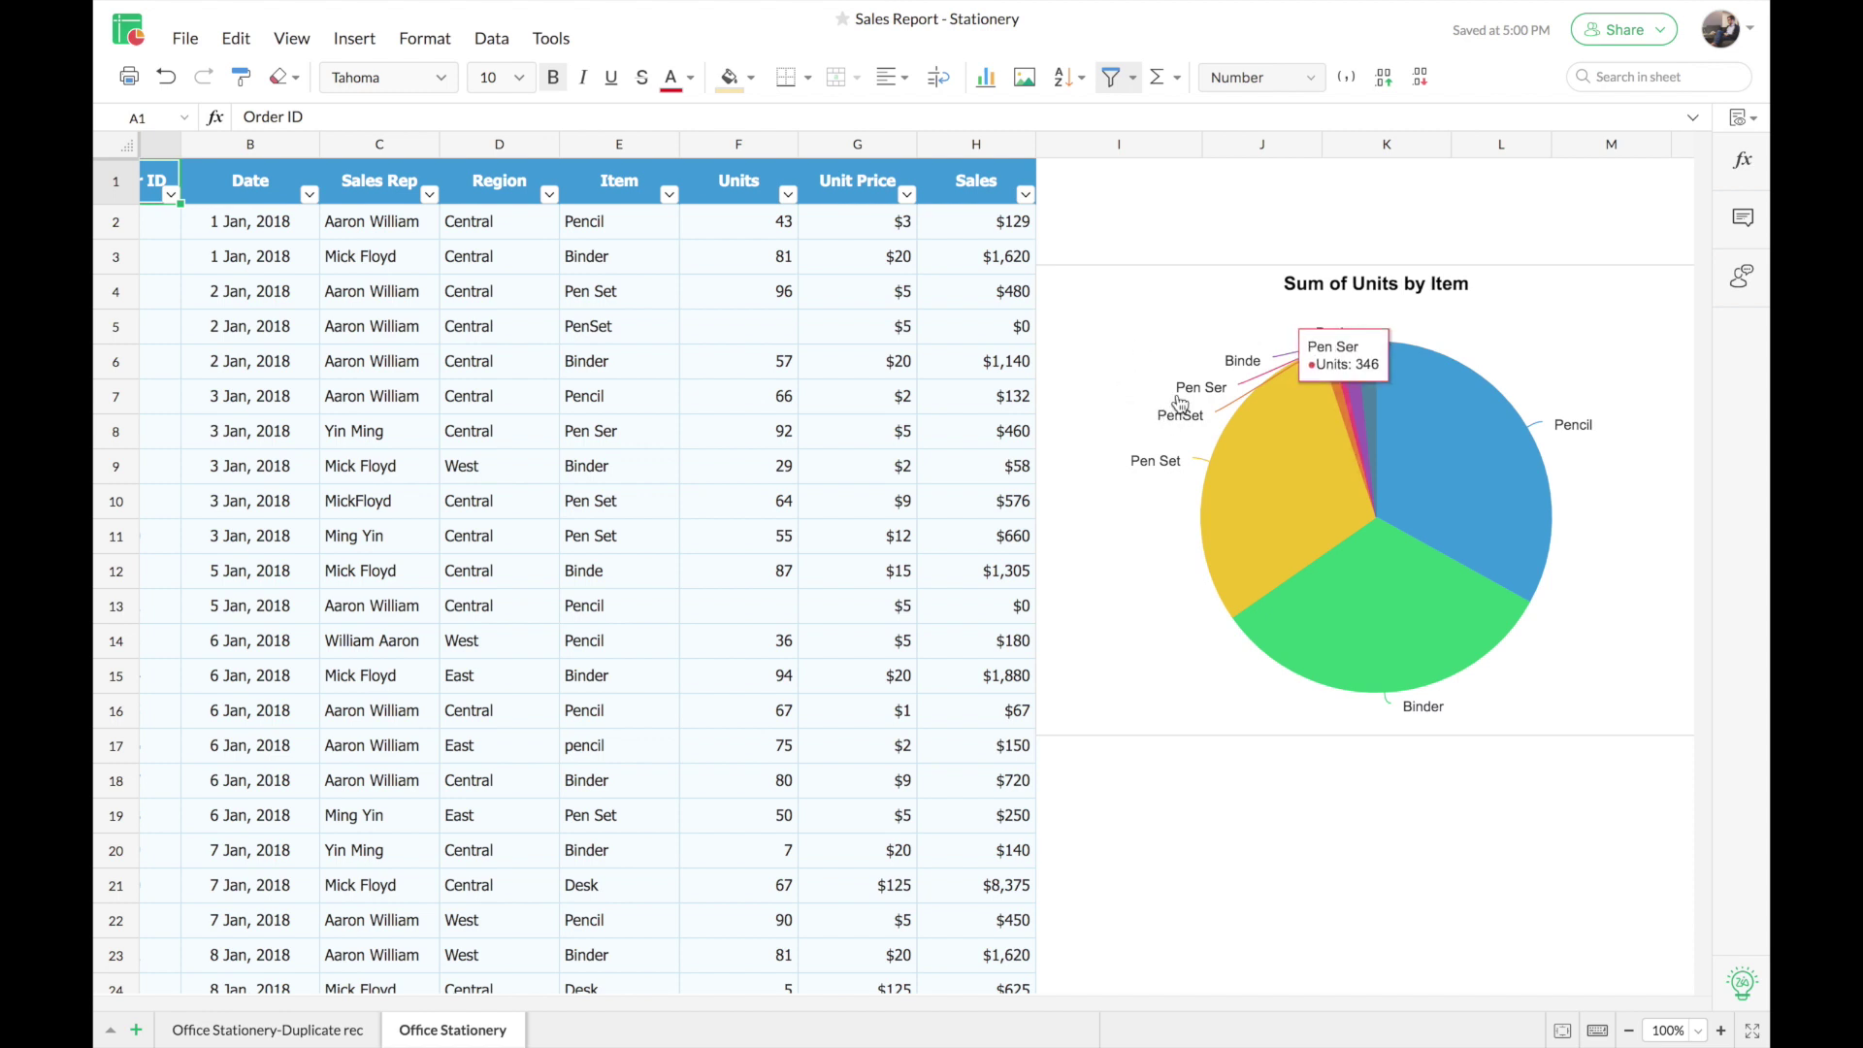
mouse_move(1234, 375)
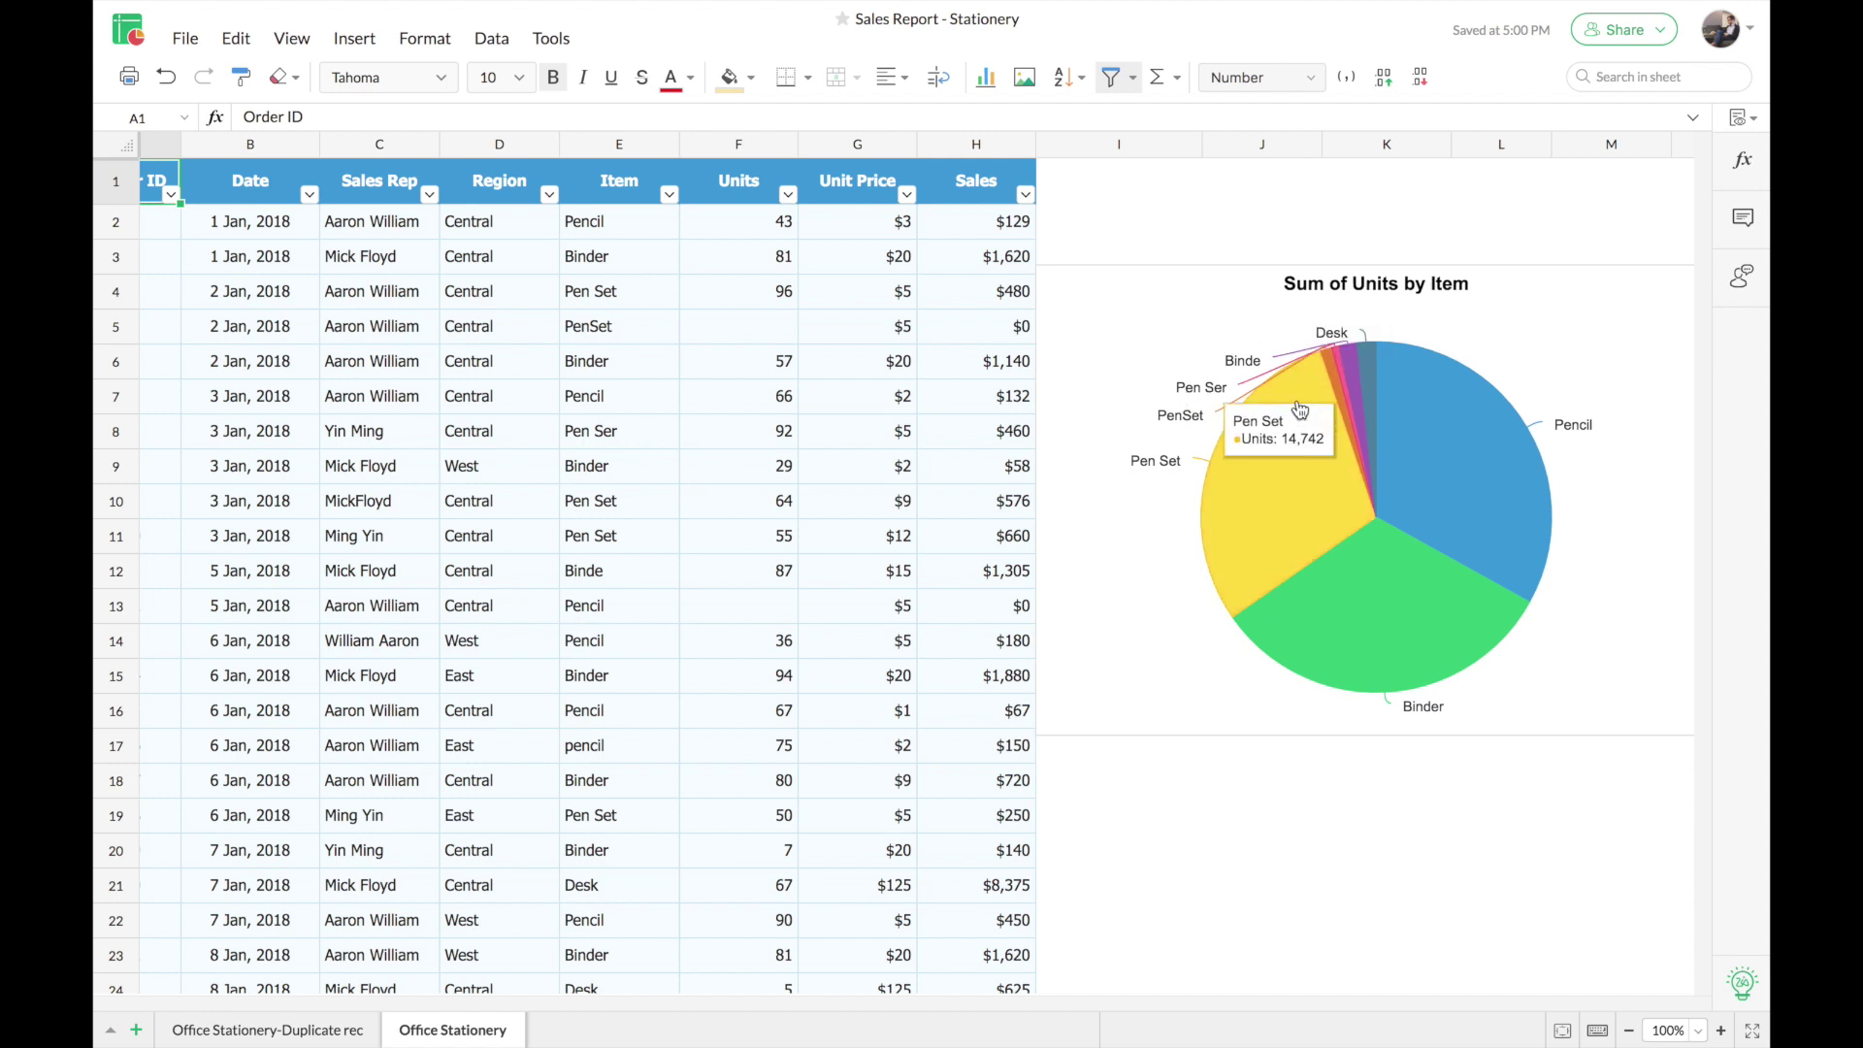
mouse_move(1372, 389)
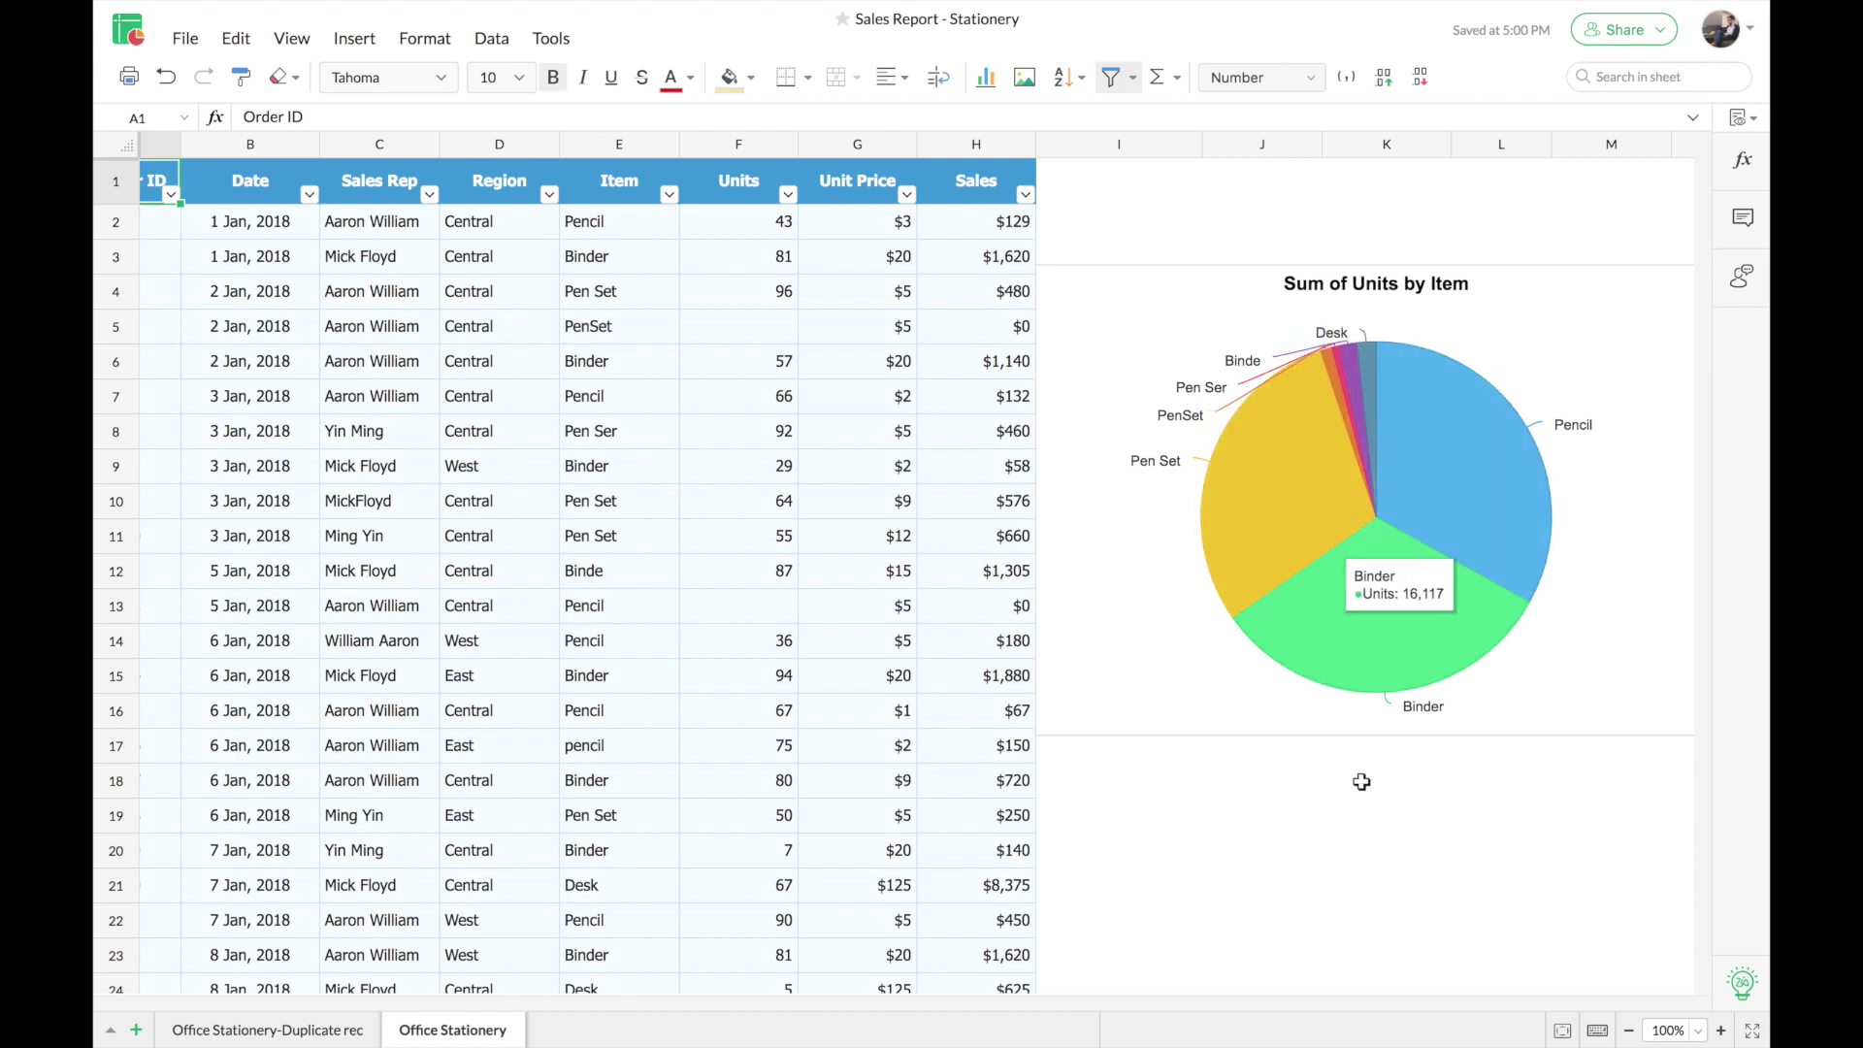
scroll(1142, 840, left, 2)
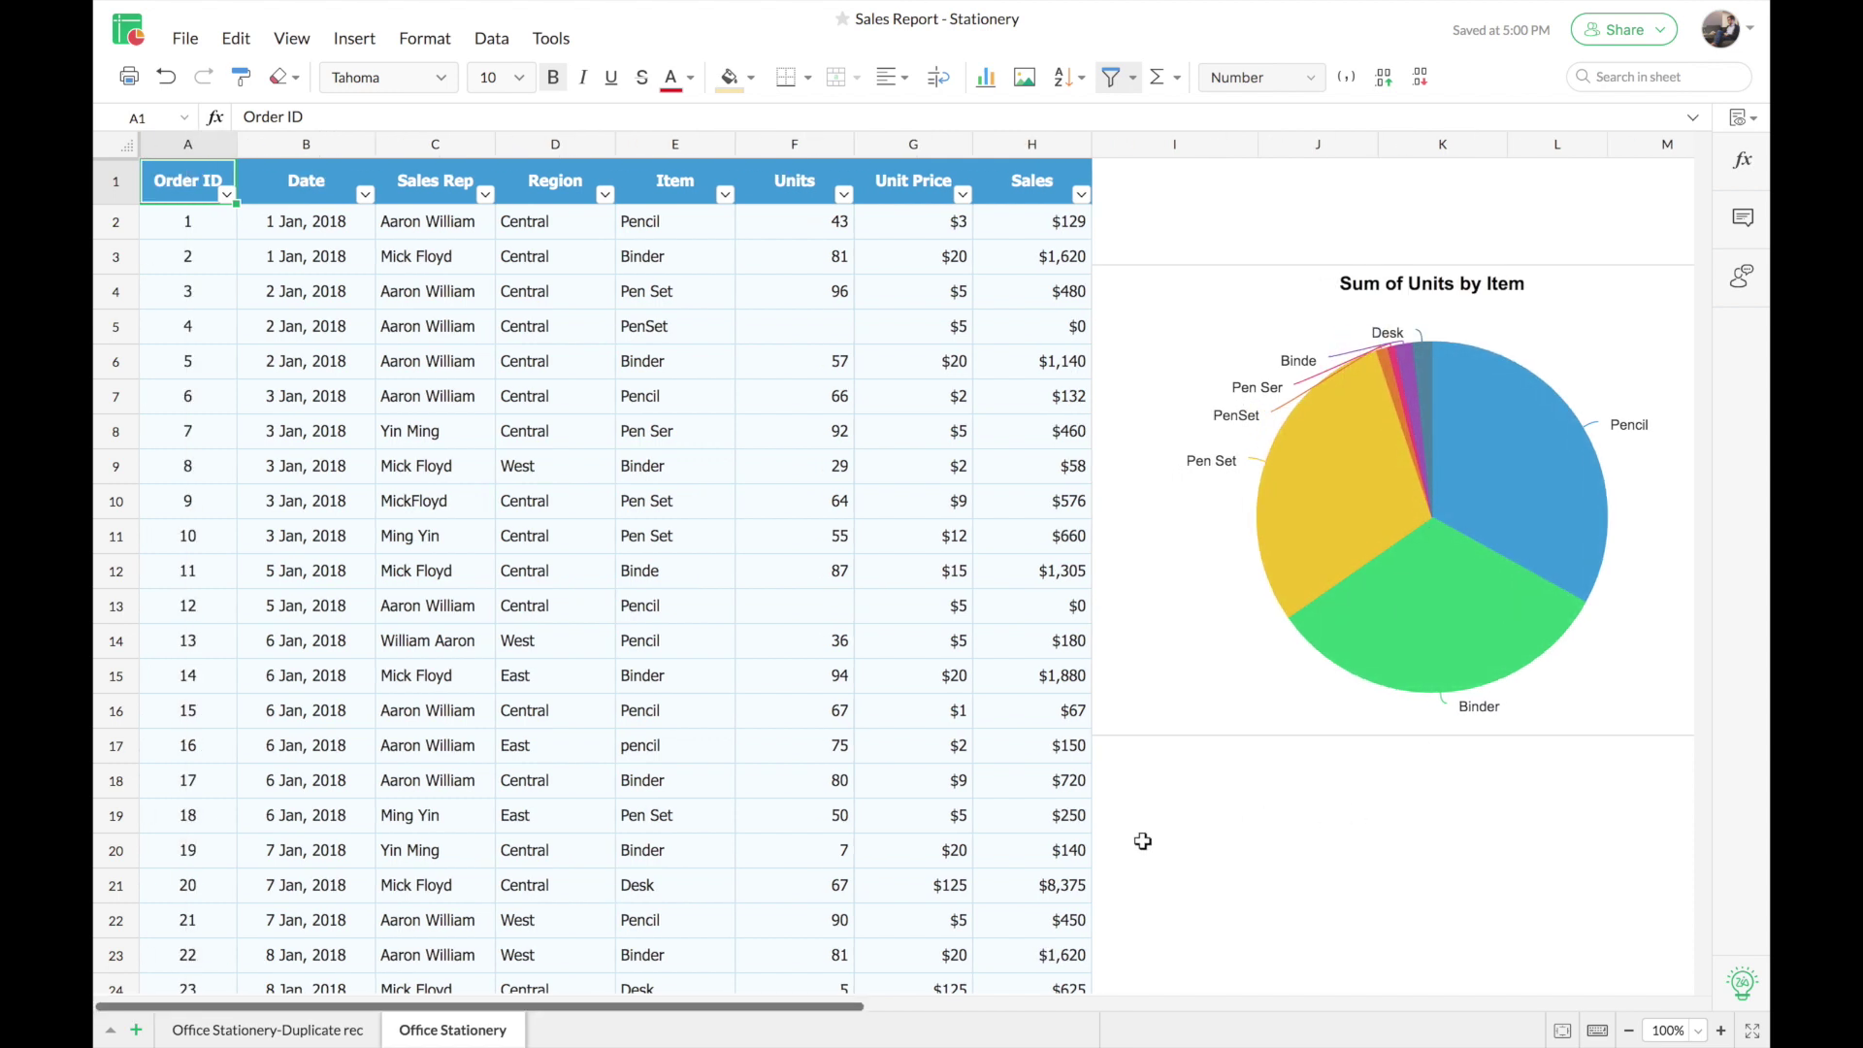
- Fix the Item column's inconsistencies by replacing all clusters with Desk, Pencil, Binder and Pen Set
click(492, 41)
mouse_move(575, 213)
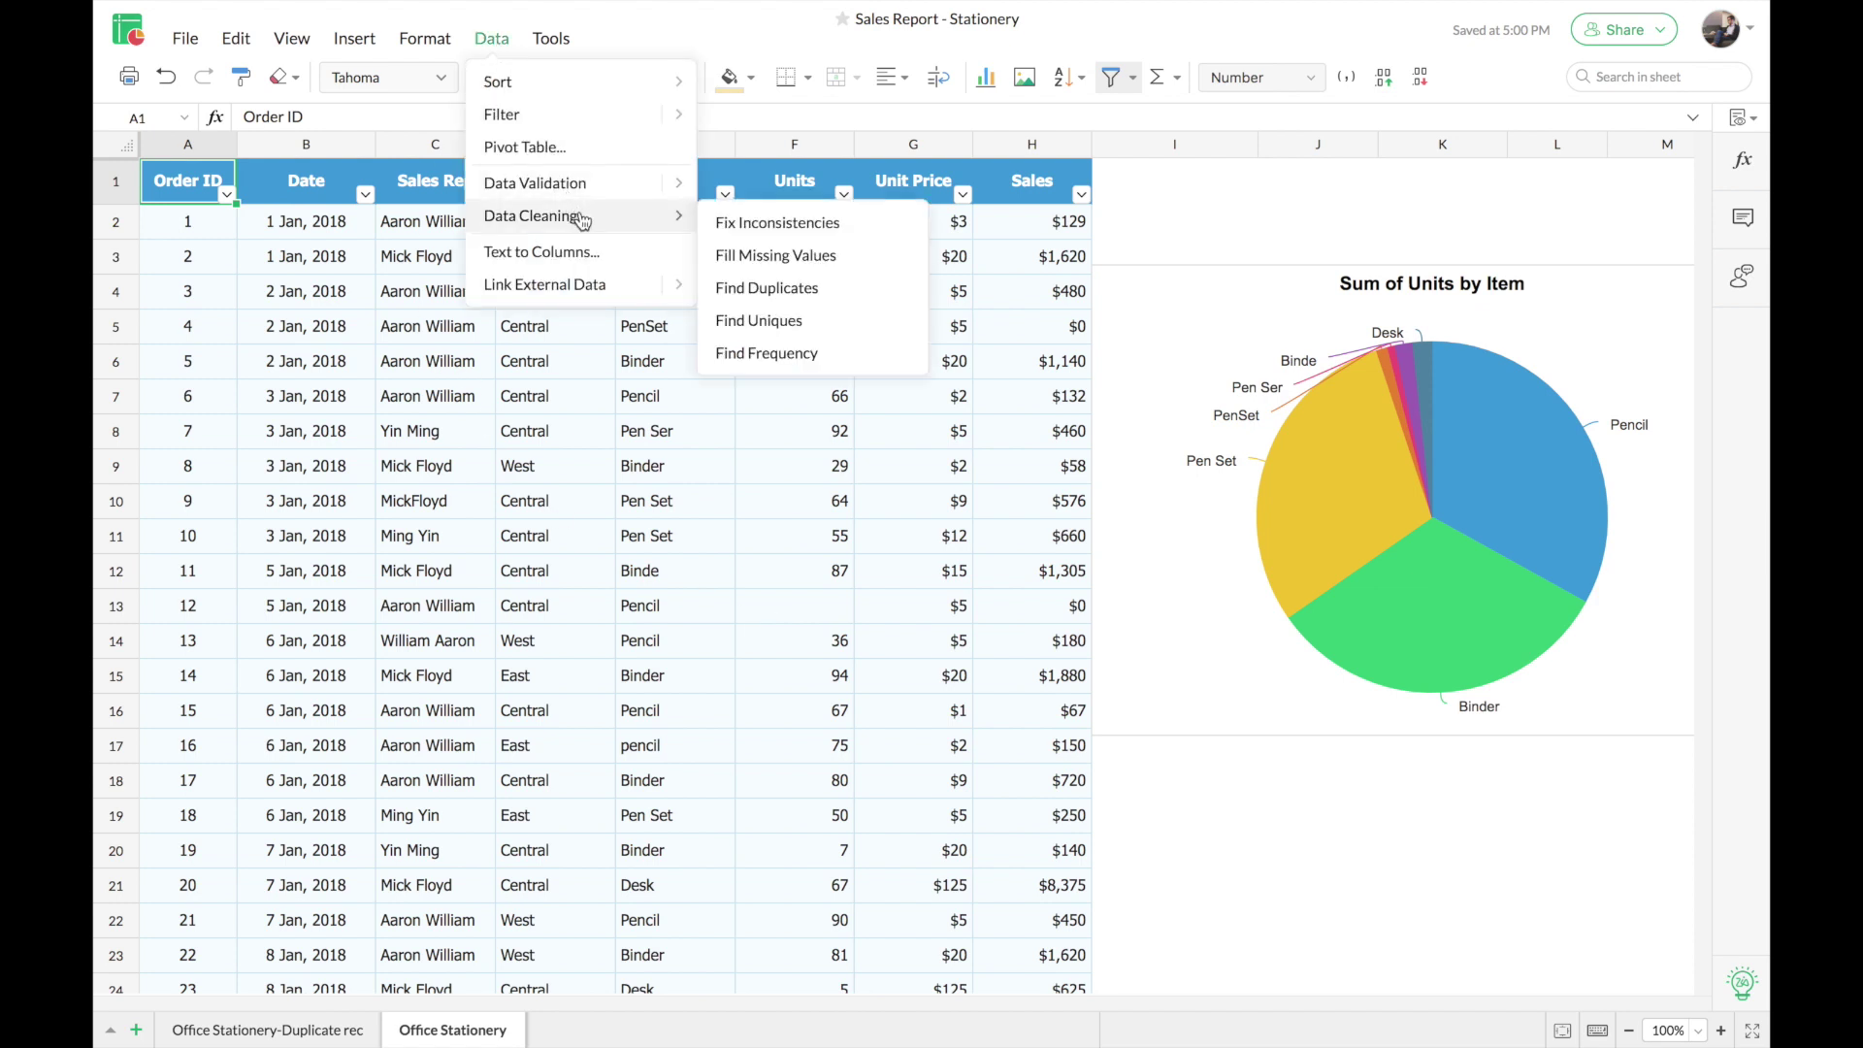
click(868, 225)
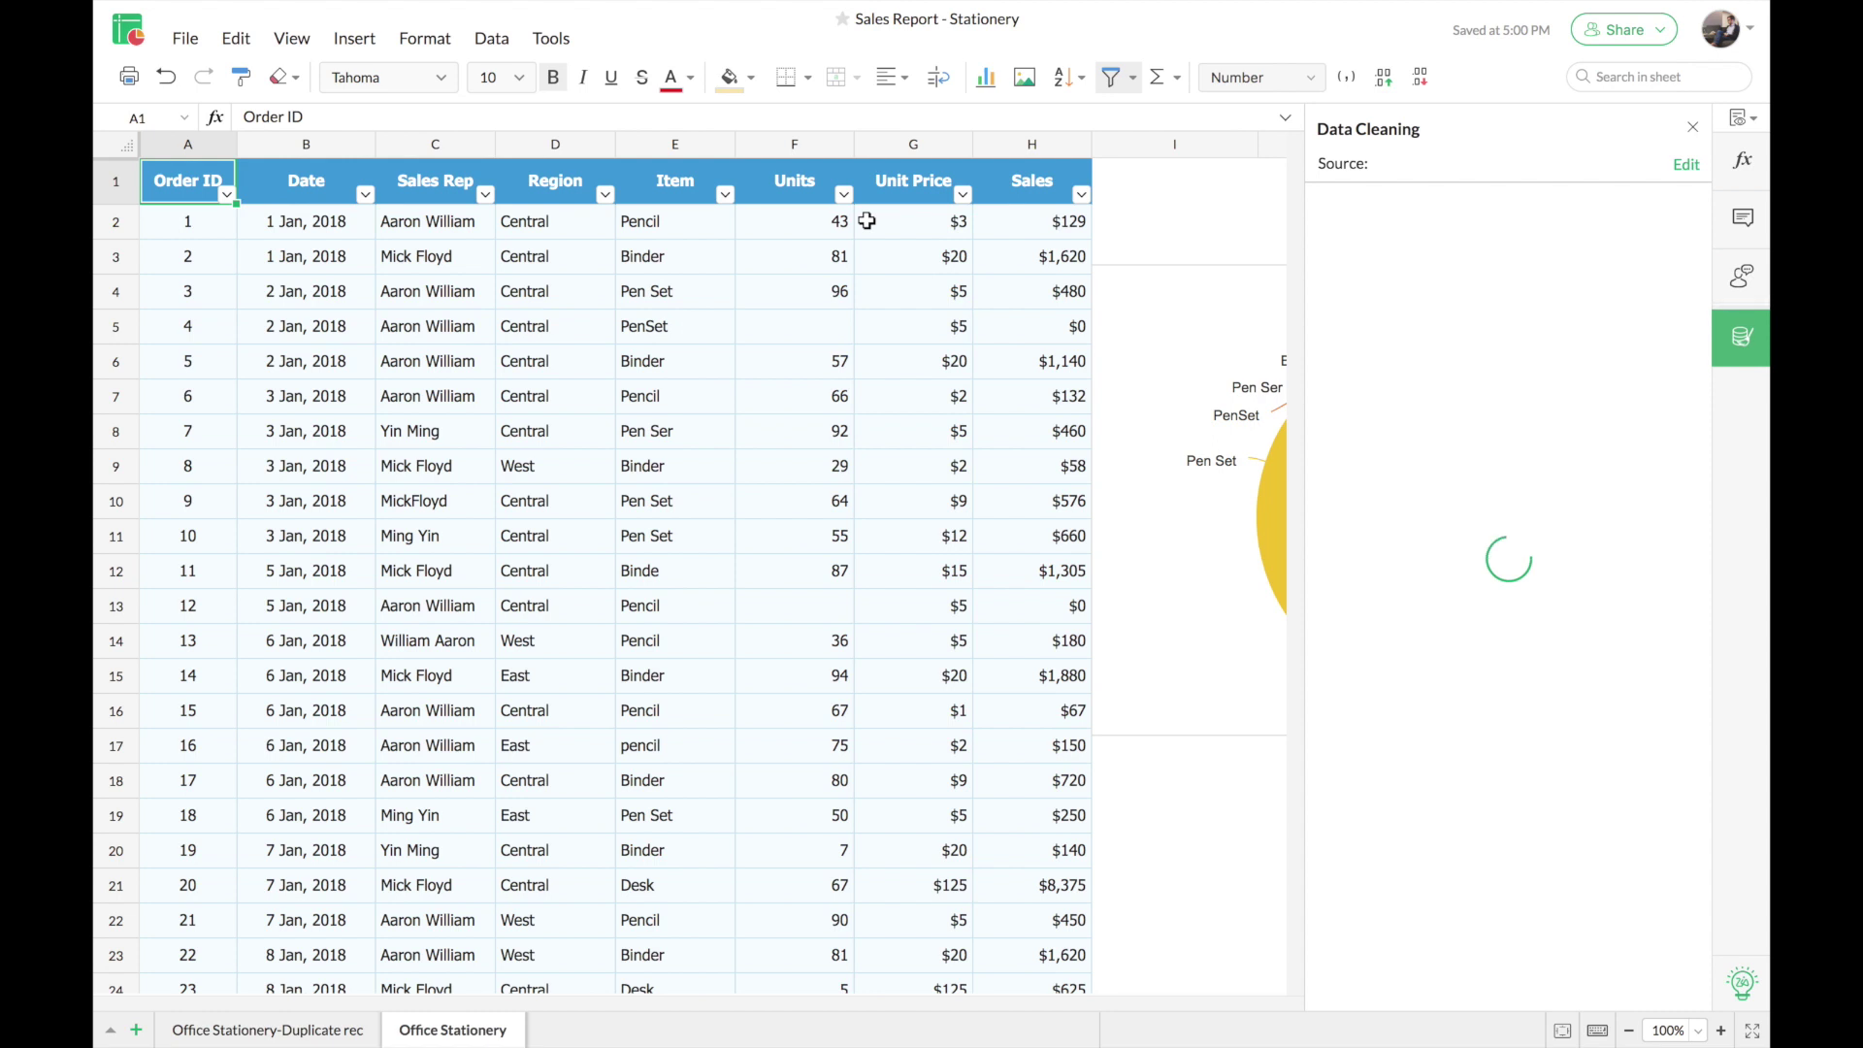
click(1525, 285)
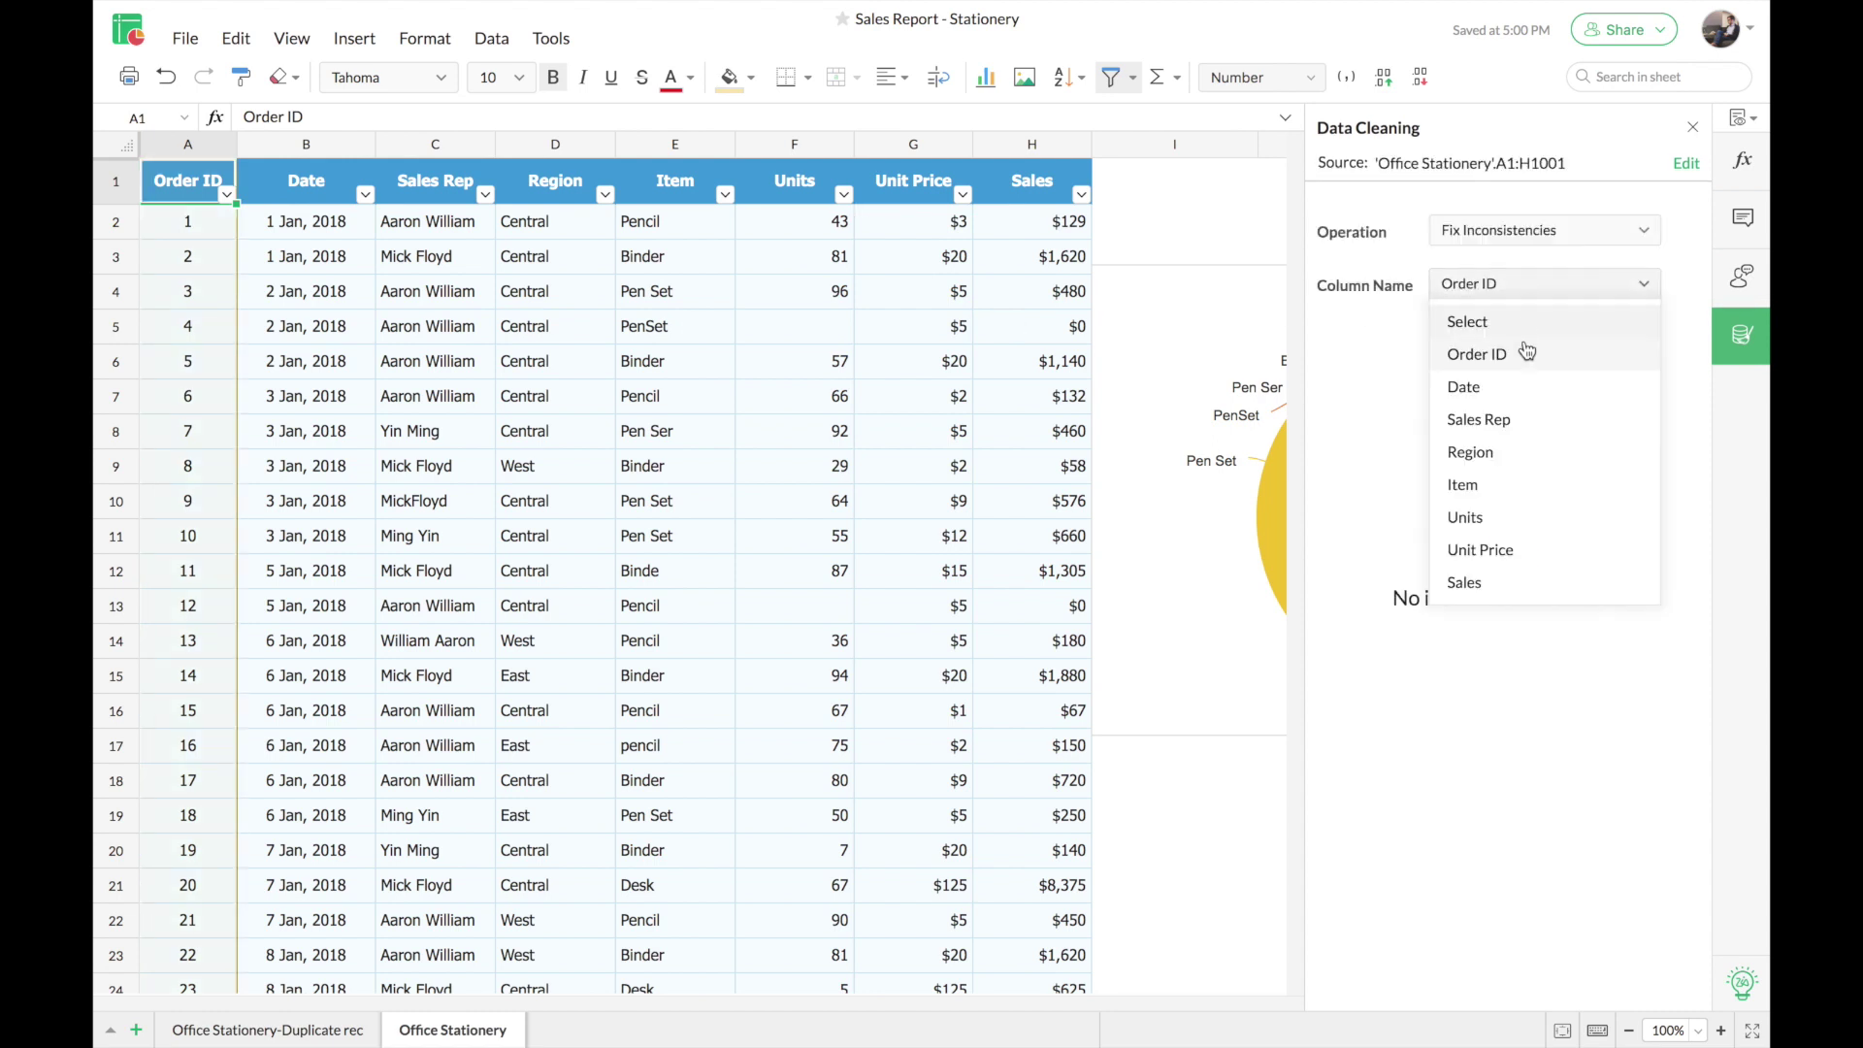
click(1510, 490)
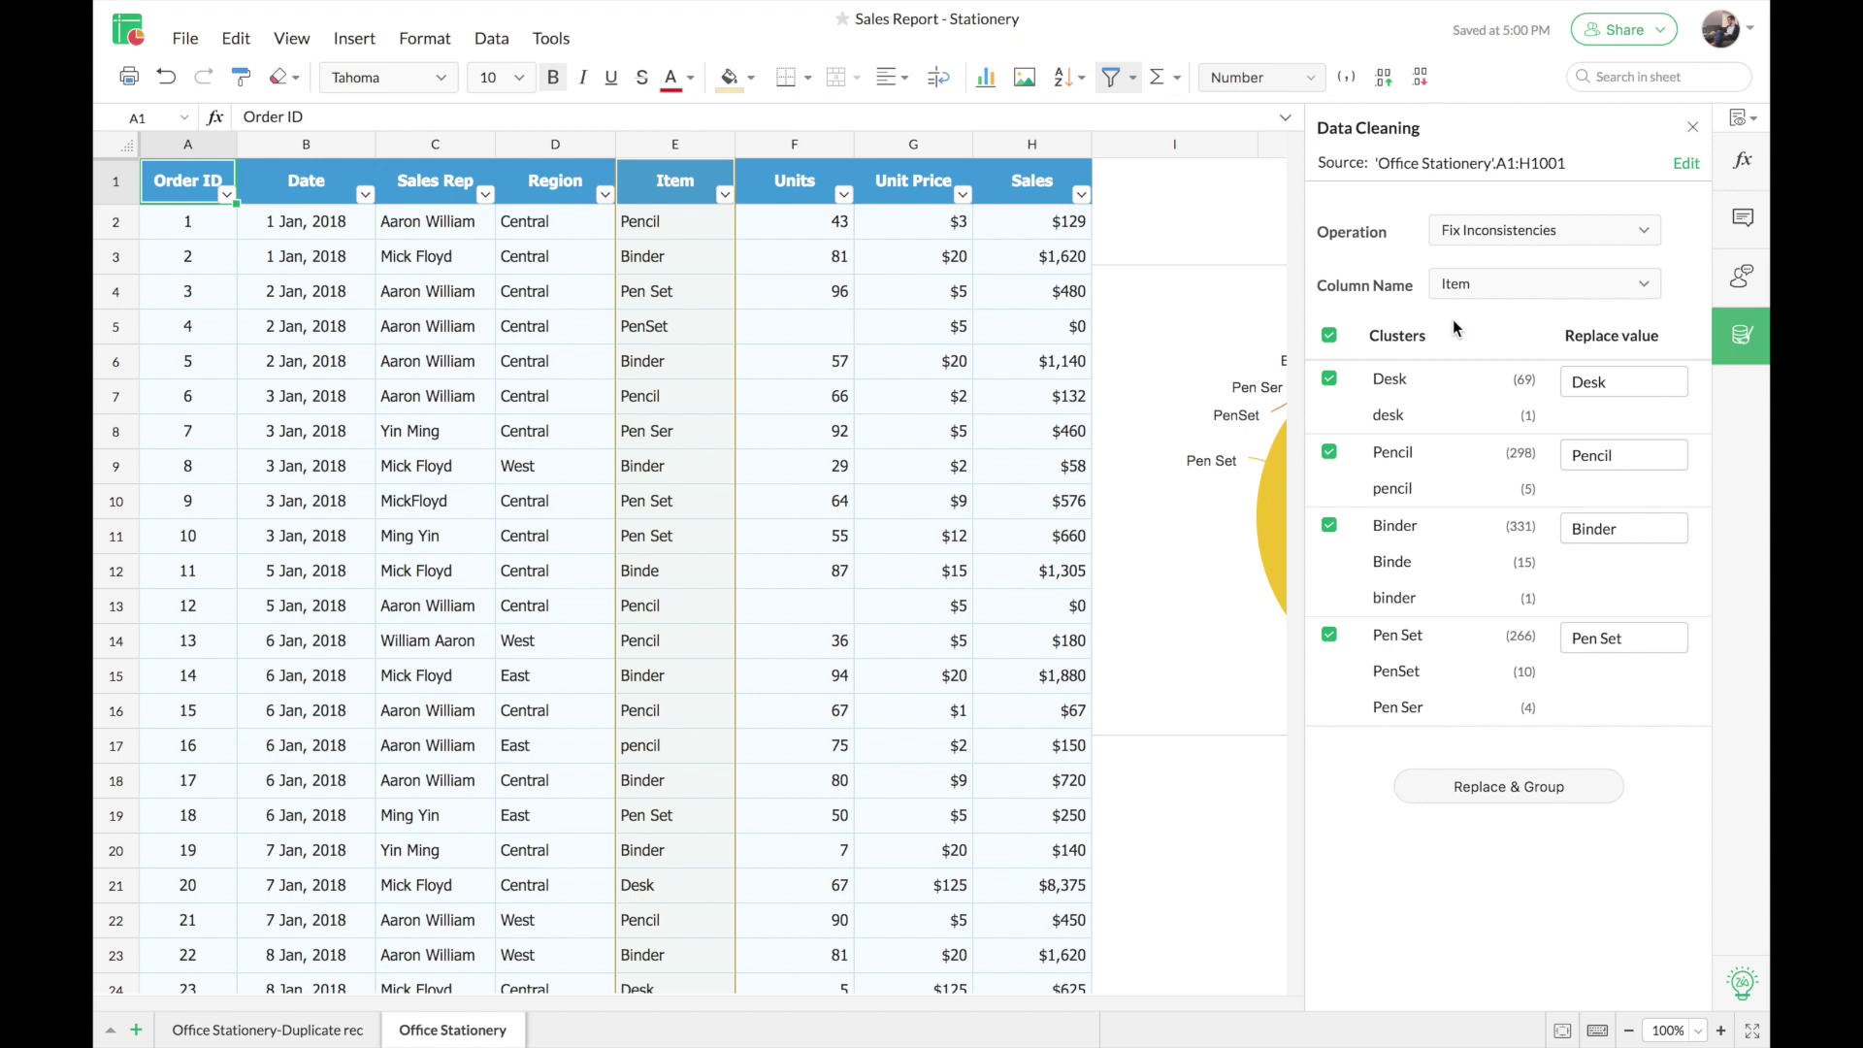
mouse_move(1528, 391)
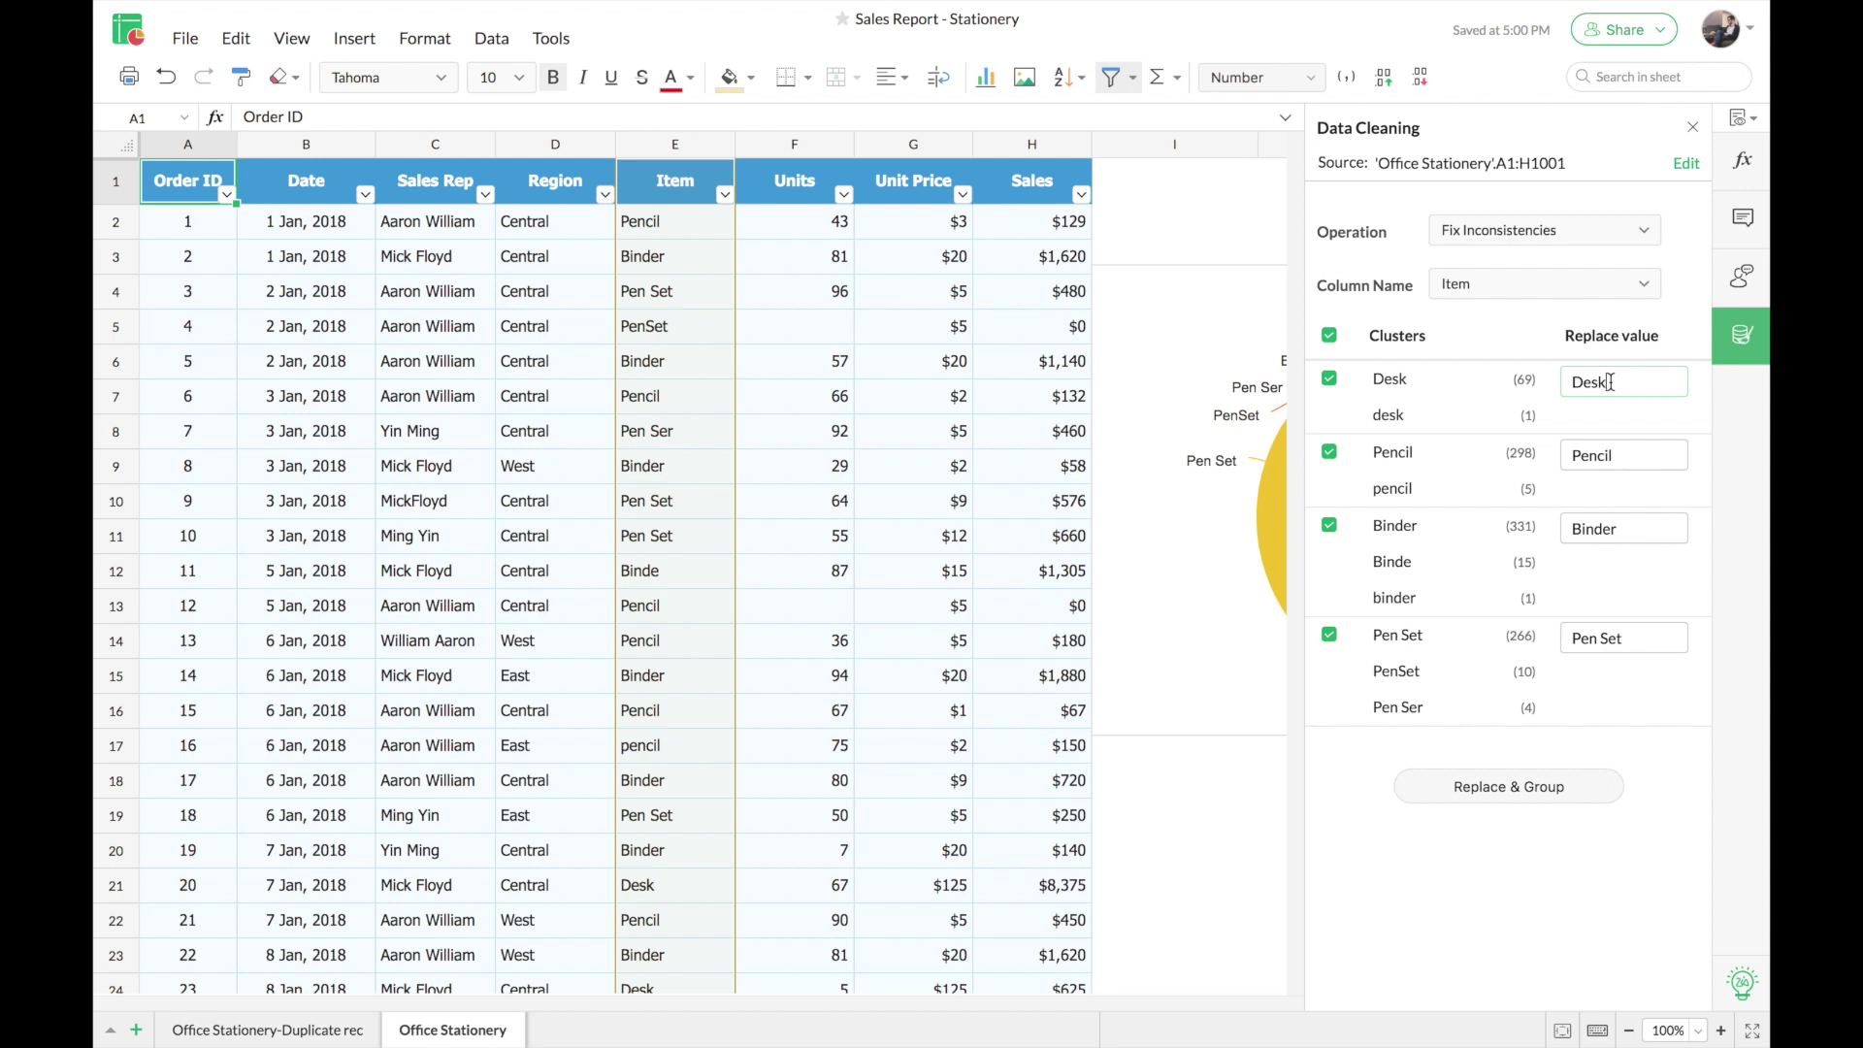
click(1540, 788)
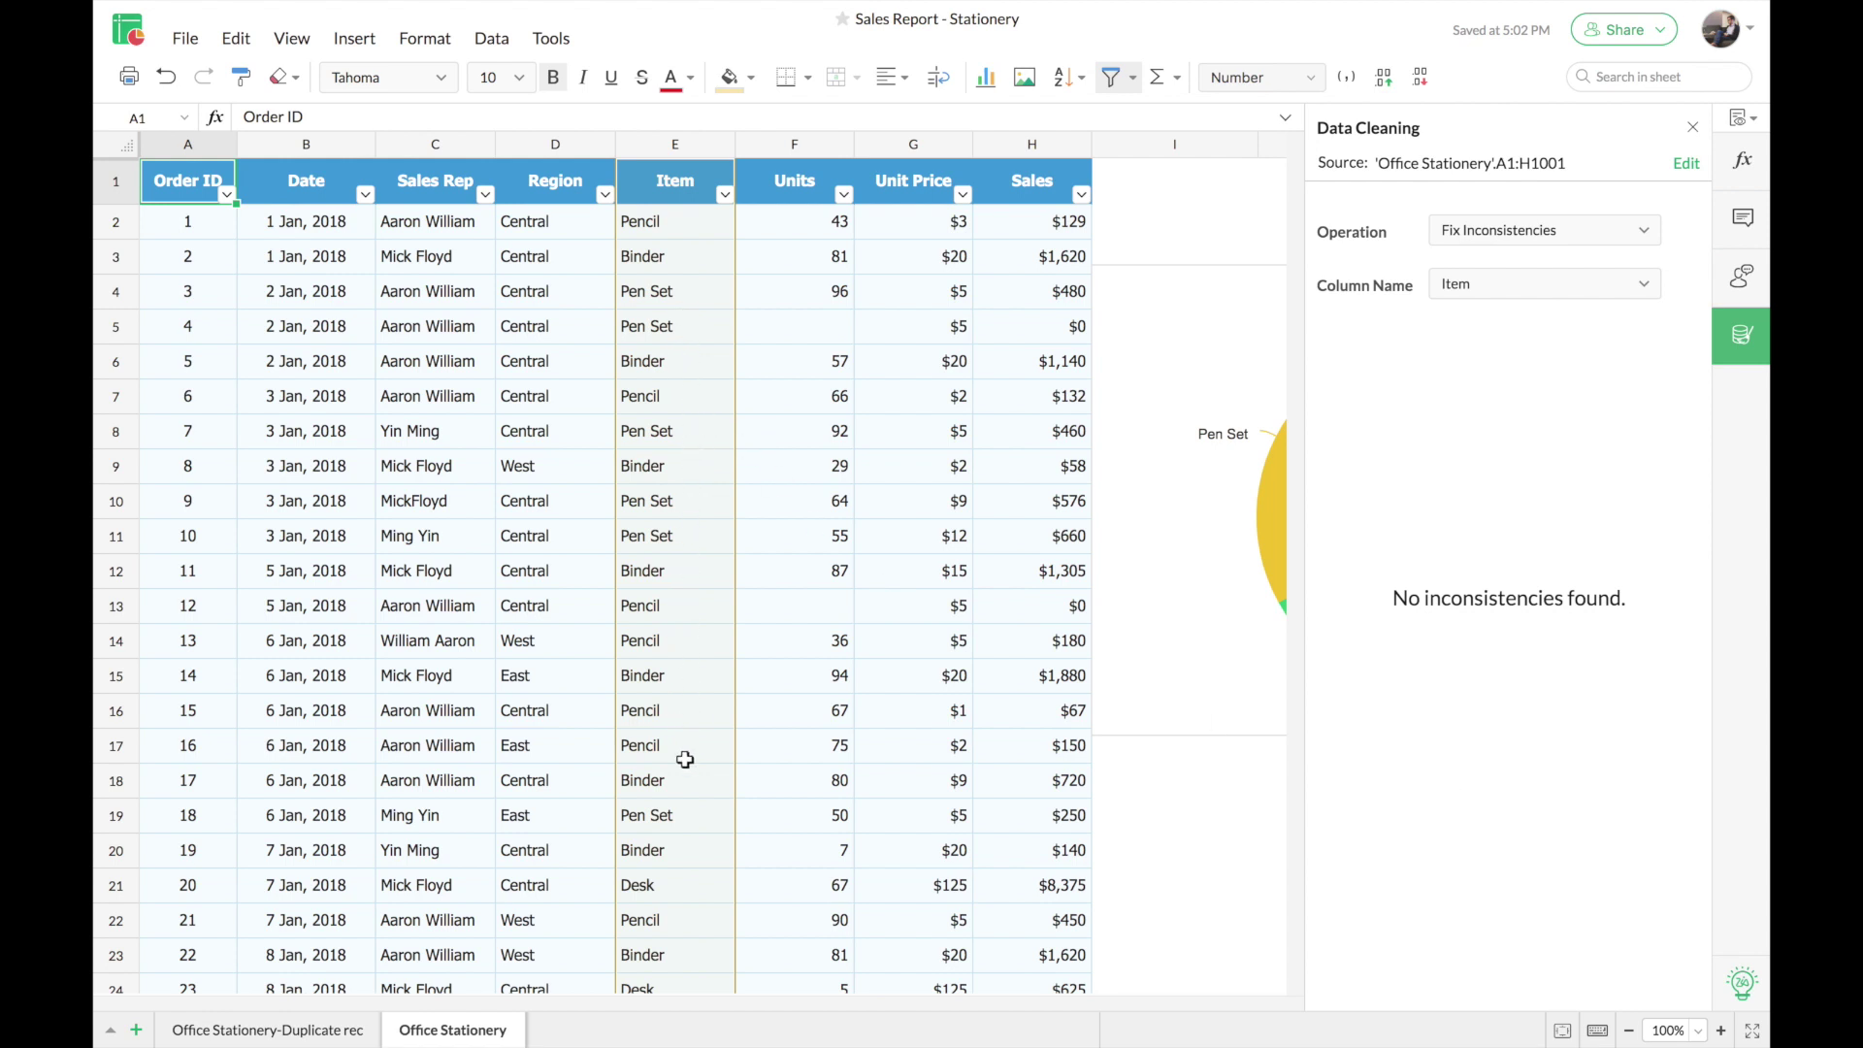
- Fix the Sales Rep column's inconsistencies by replacing all name clusters with their suggested values
scroll(1049, 495, right, 5)
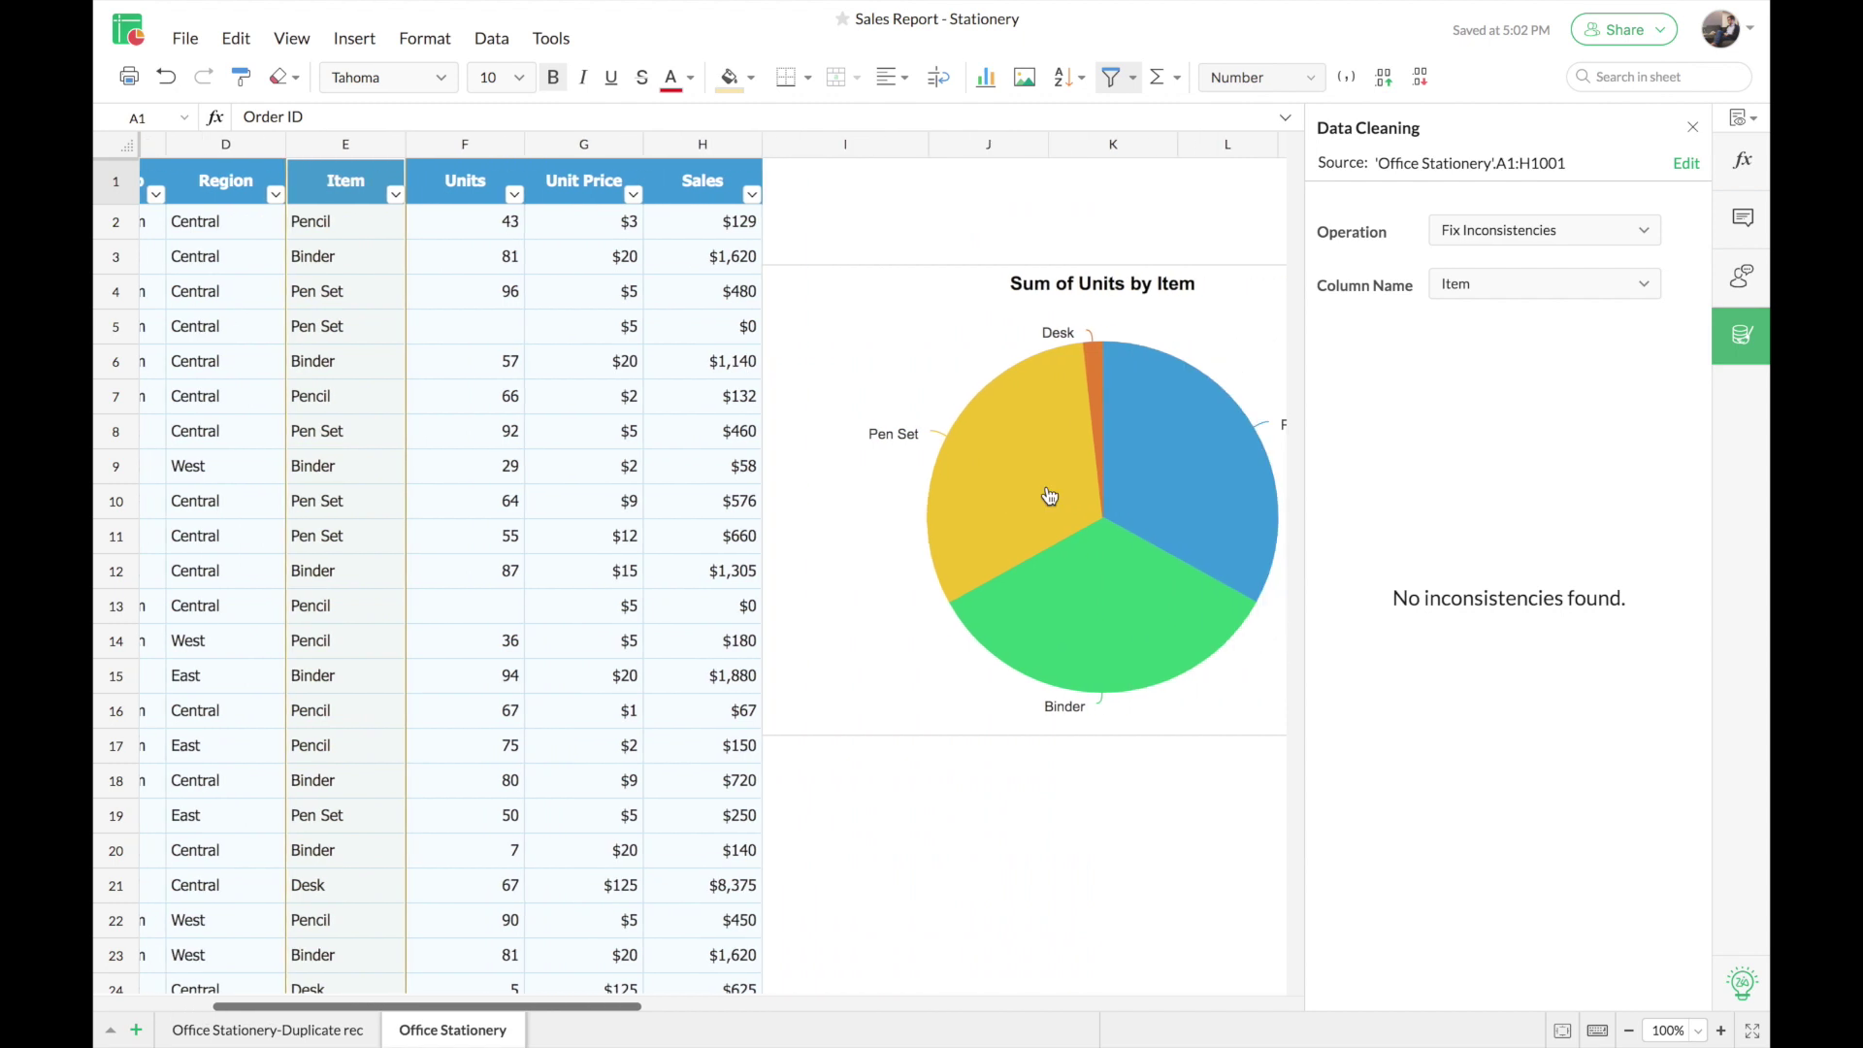
scroll(1050, 495, right, 1)
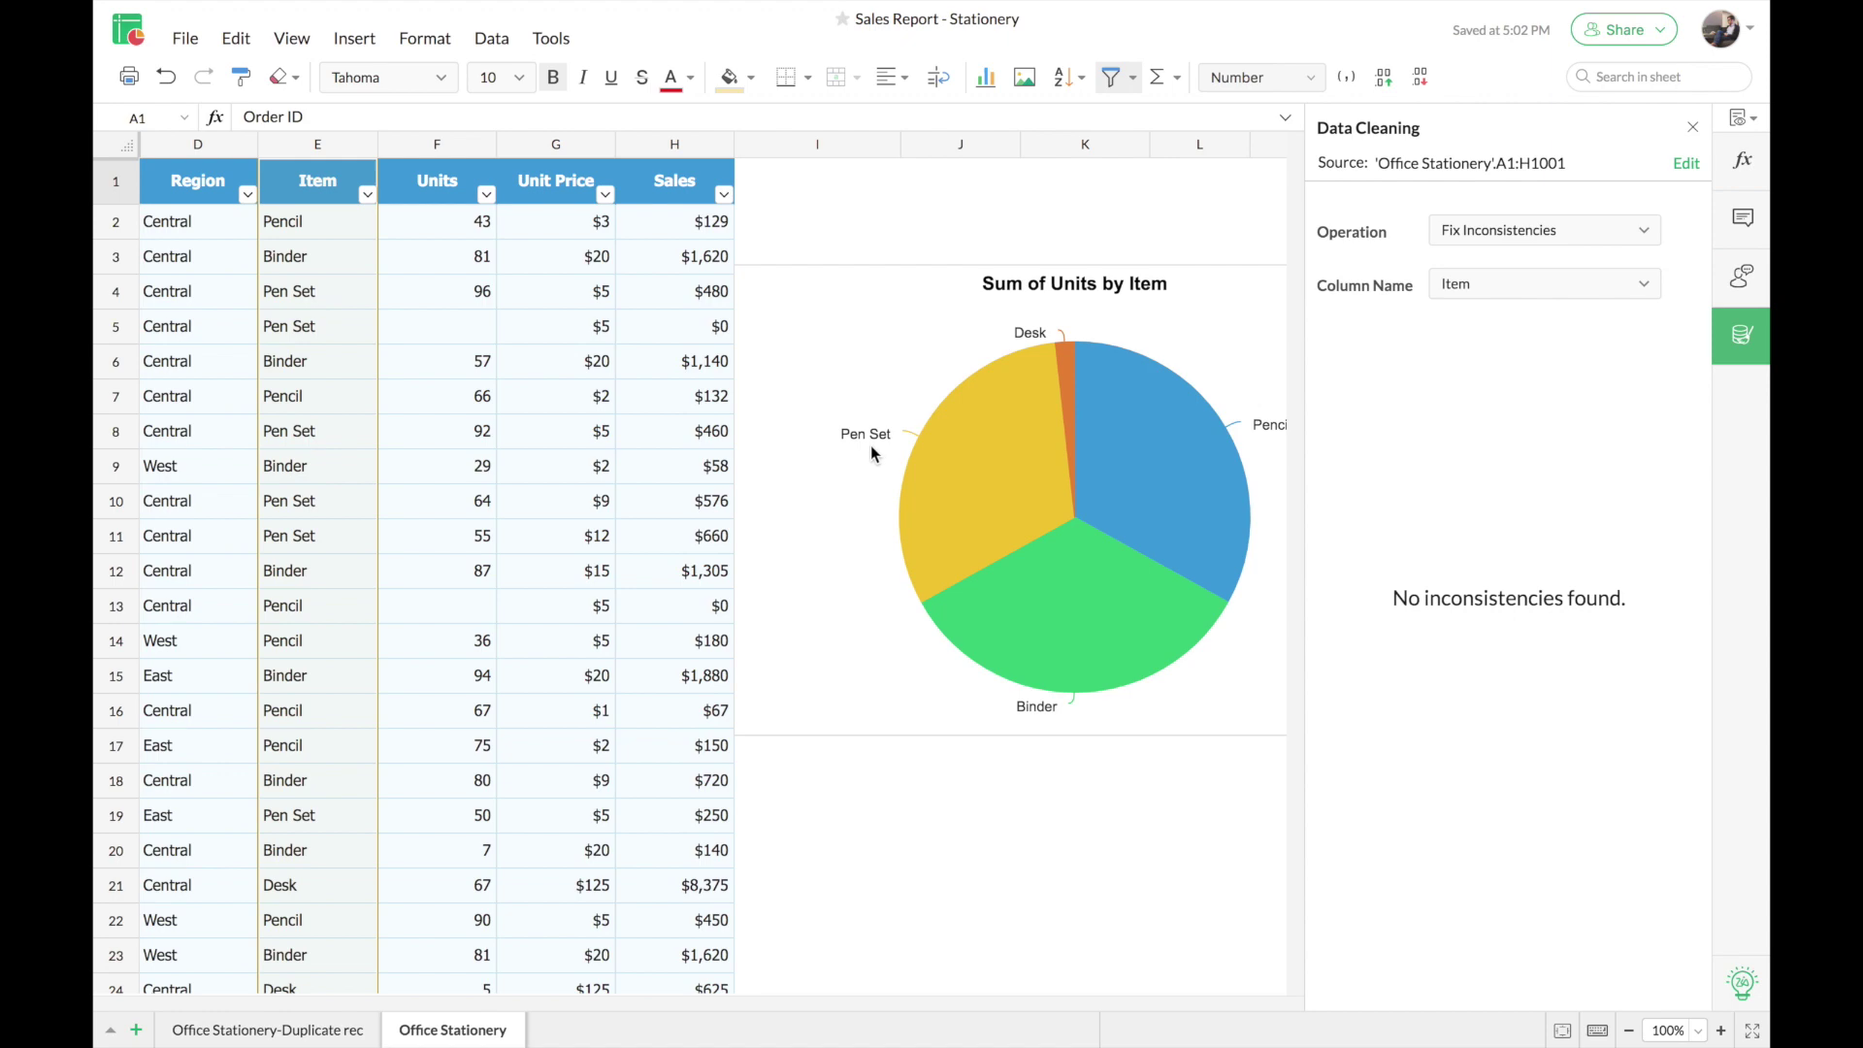
scroll(840, 492, left, 4)
scroll(840, 499, left, 2)
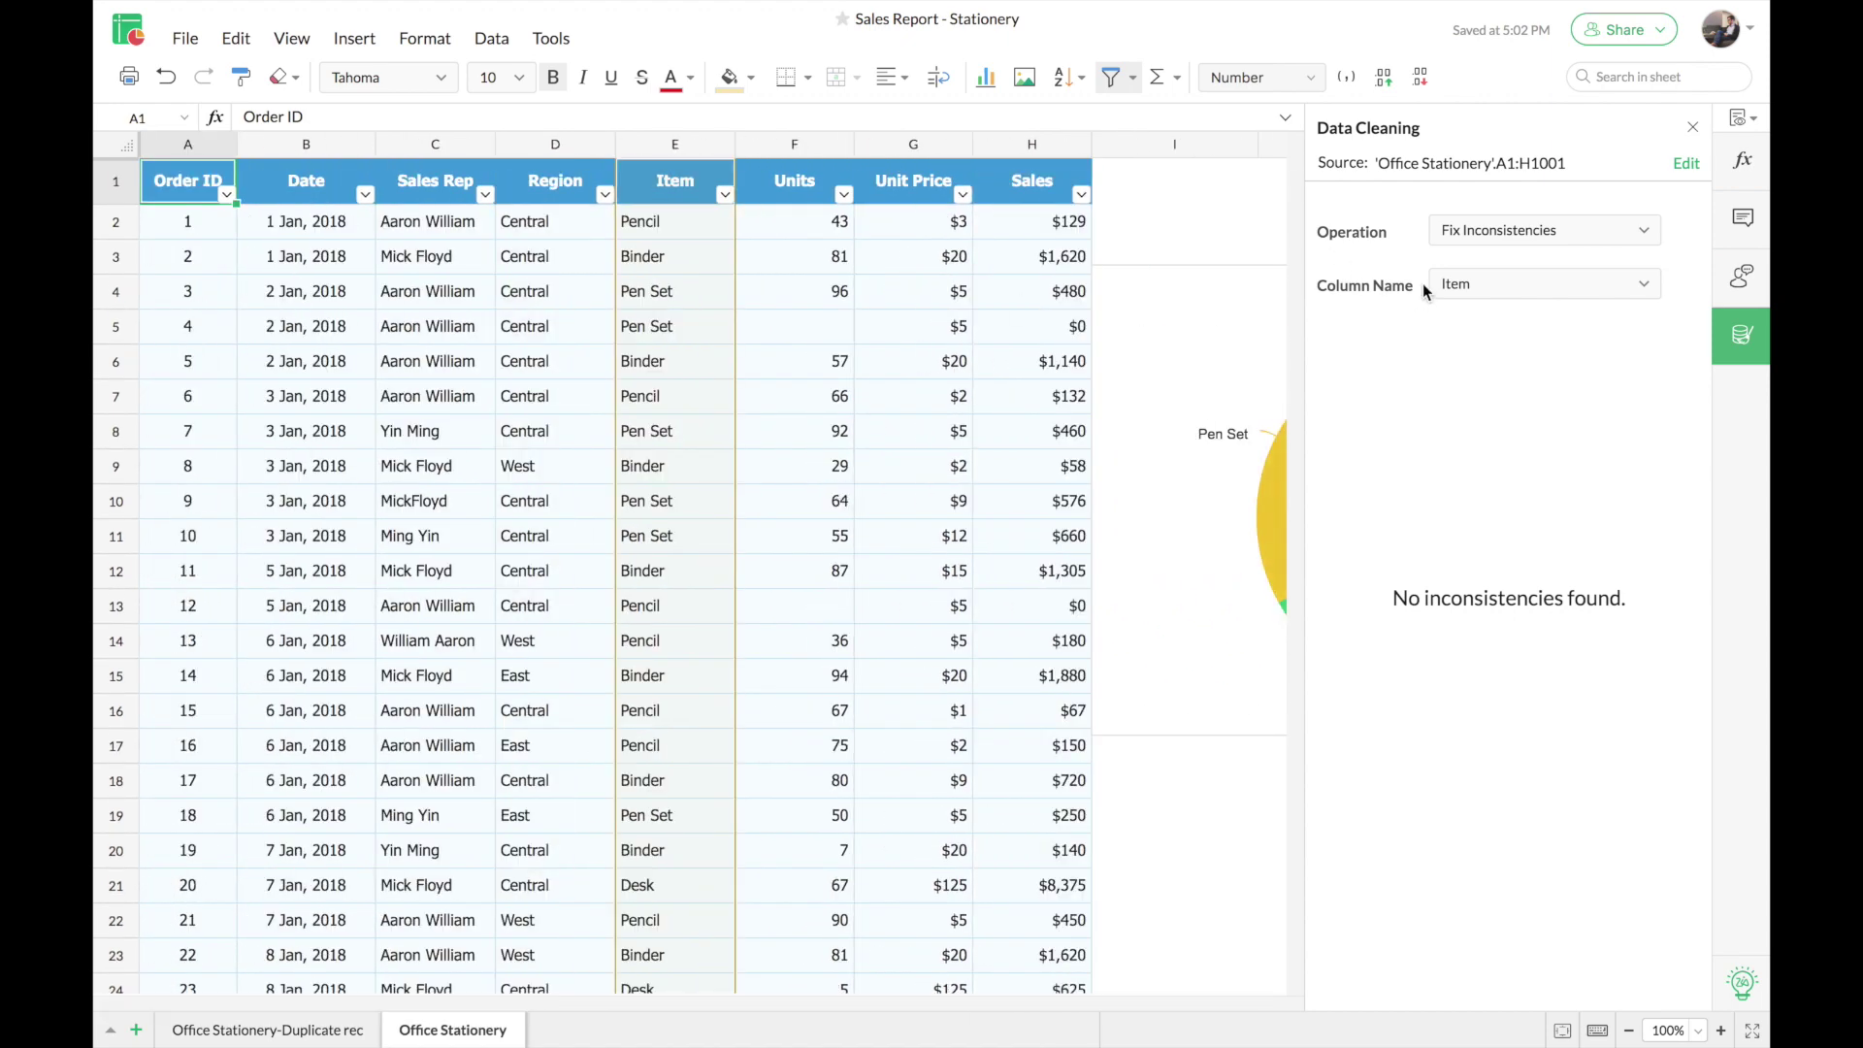
click(1525, 293)
click(1523, 423)
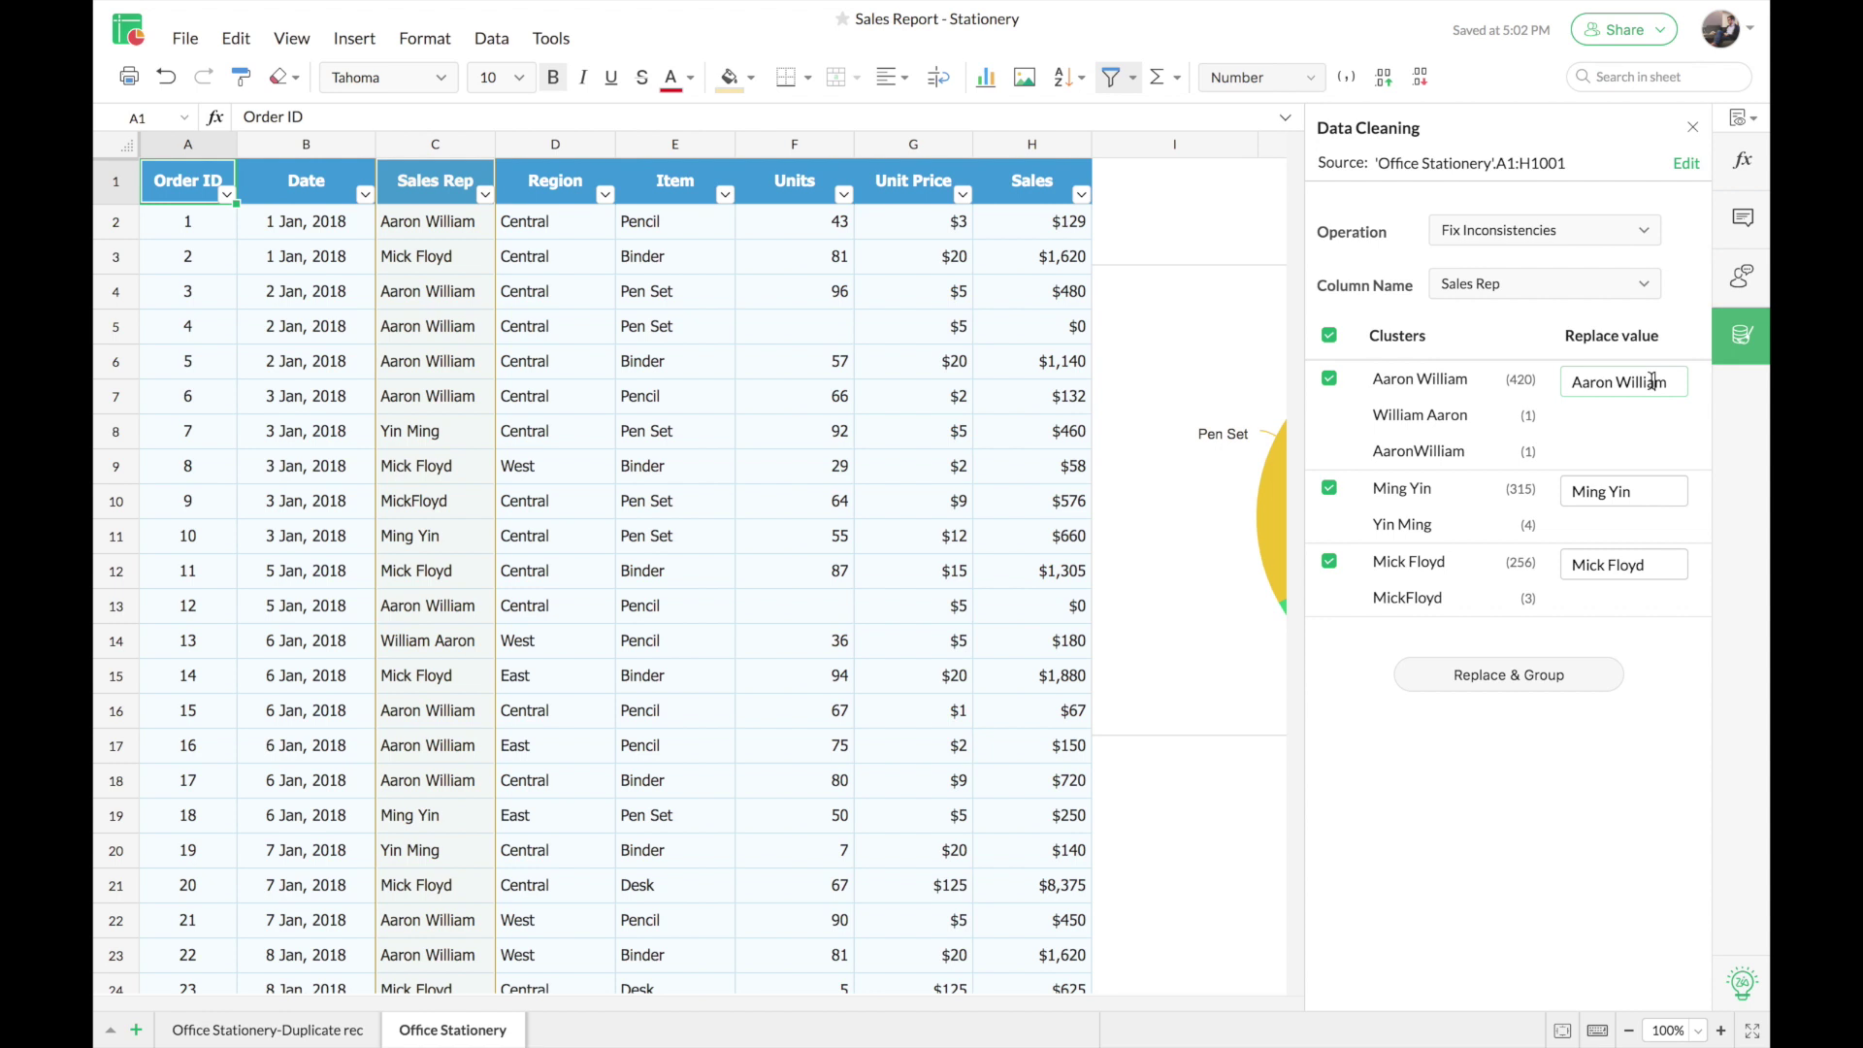
click(1656, 563)
click(1542, 679)
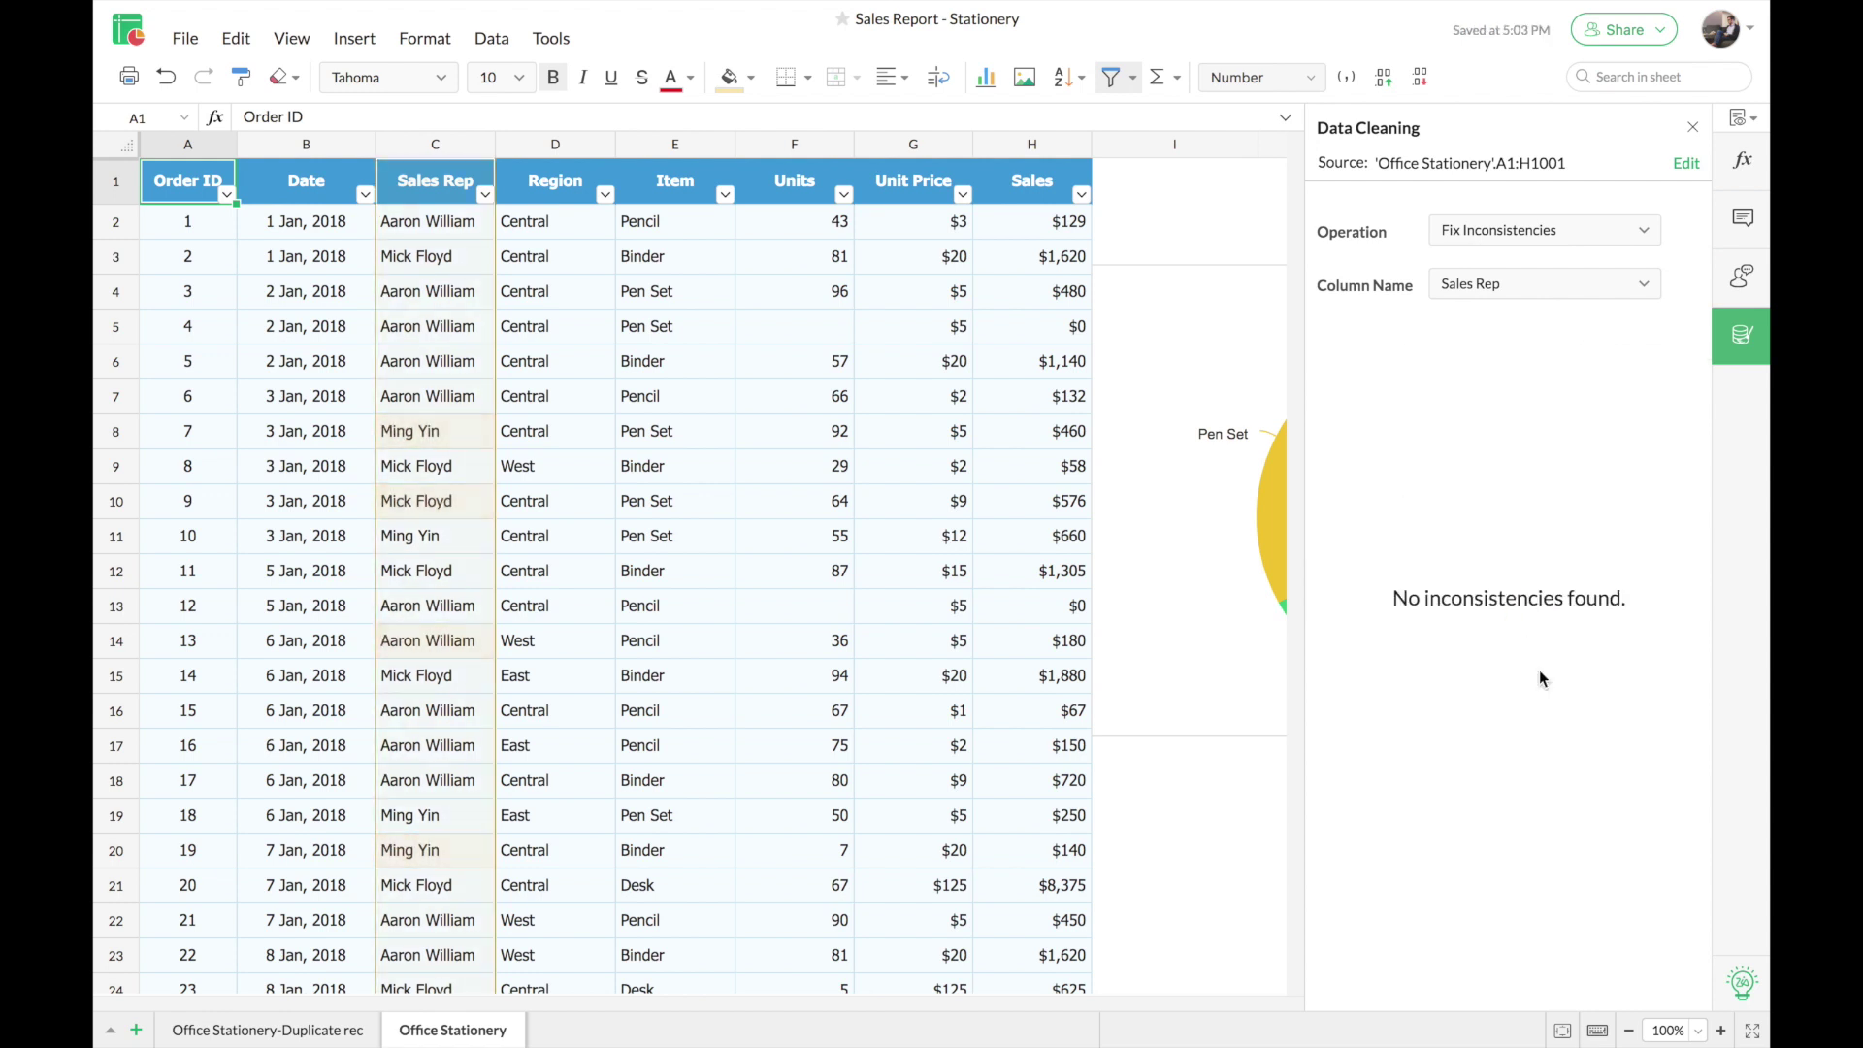
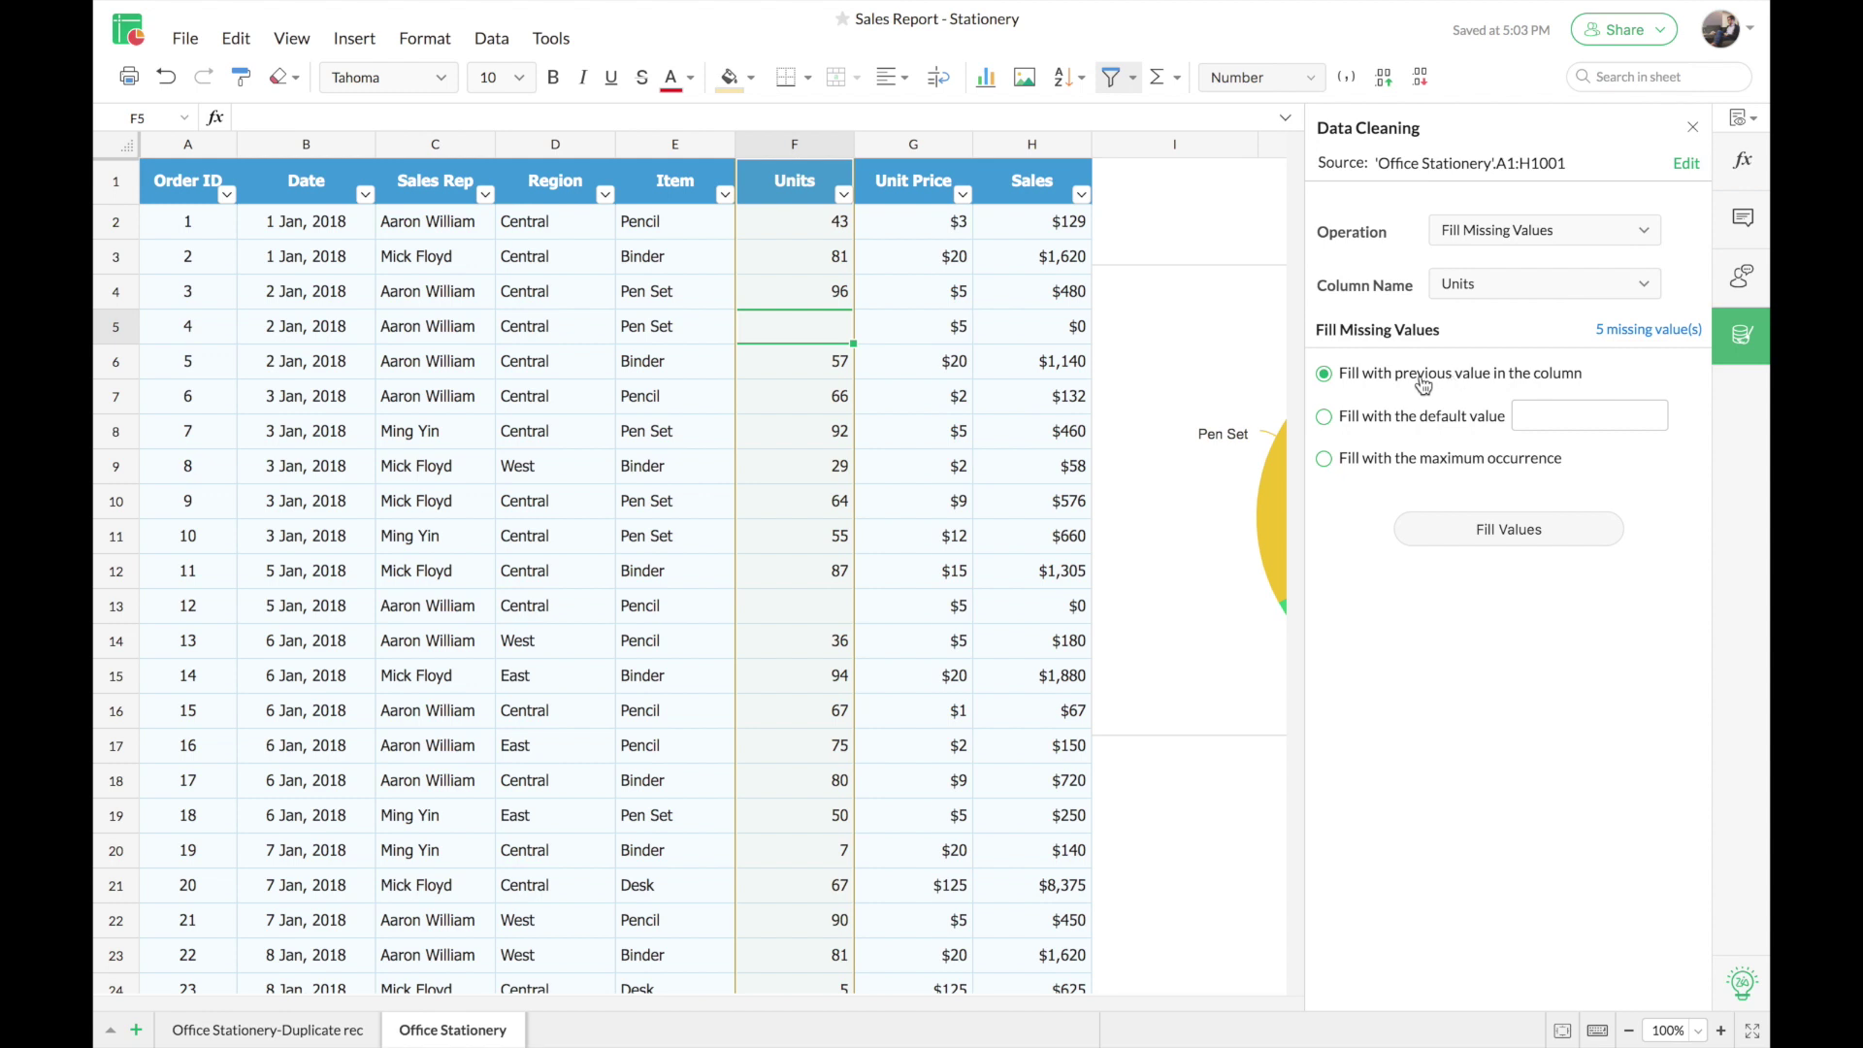
- Fill the missing values in the Units column with the default value 0
click(1354, 423)
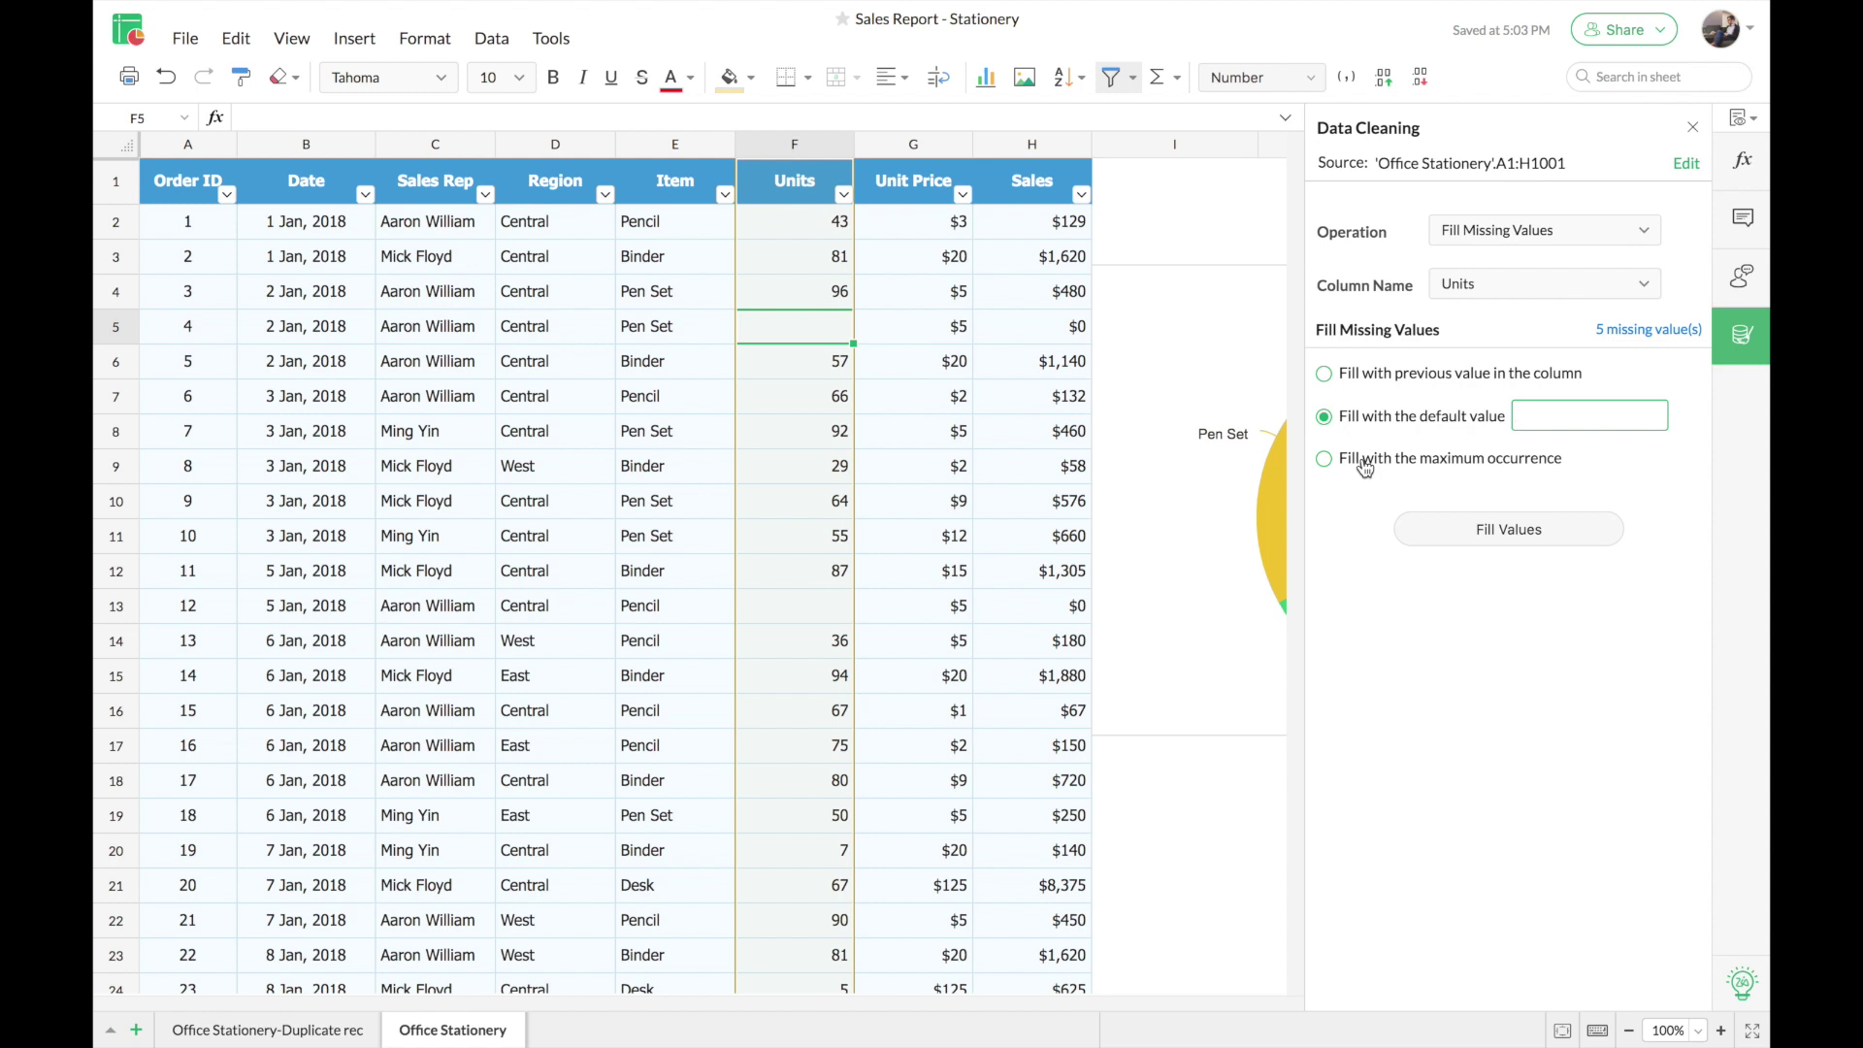
text(0)
click(1566, 540)
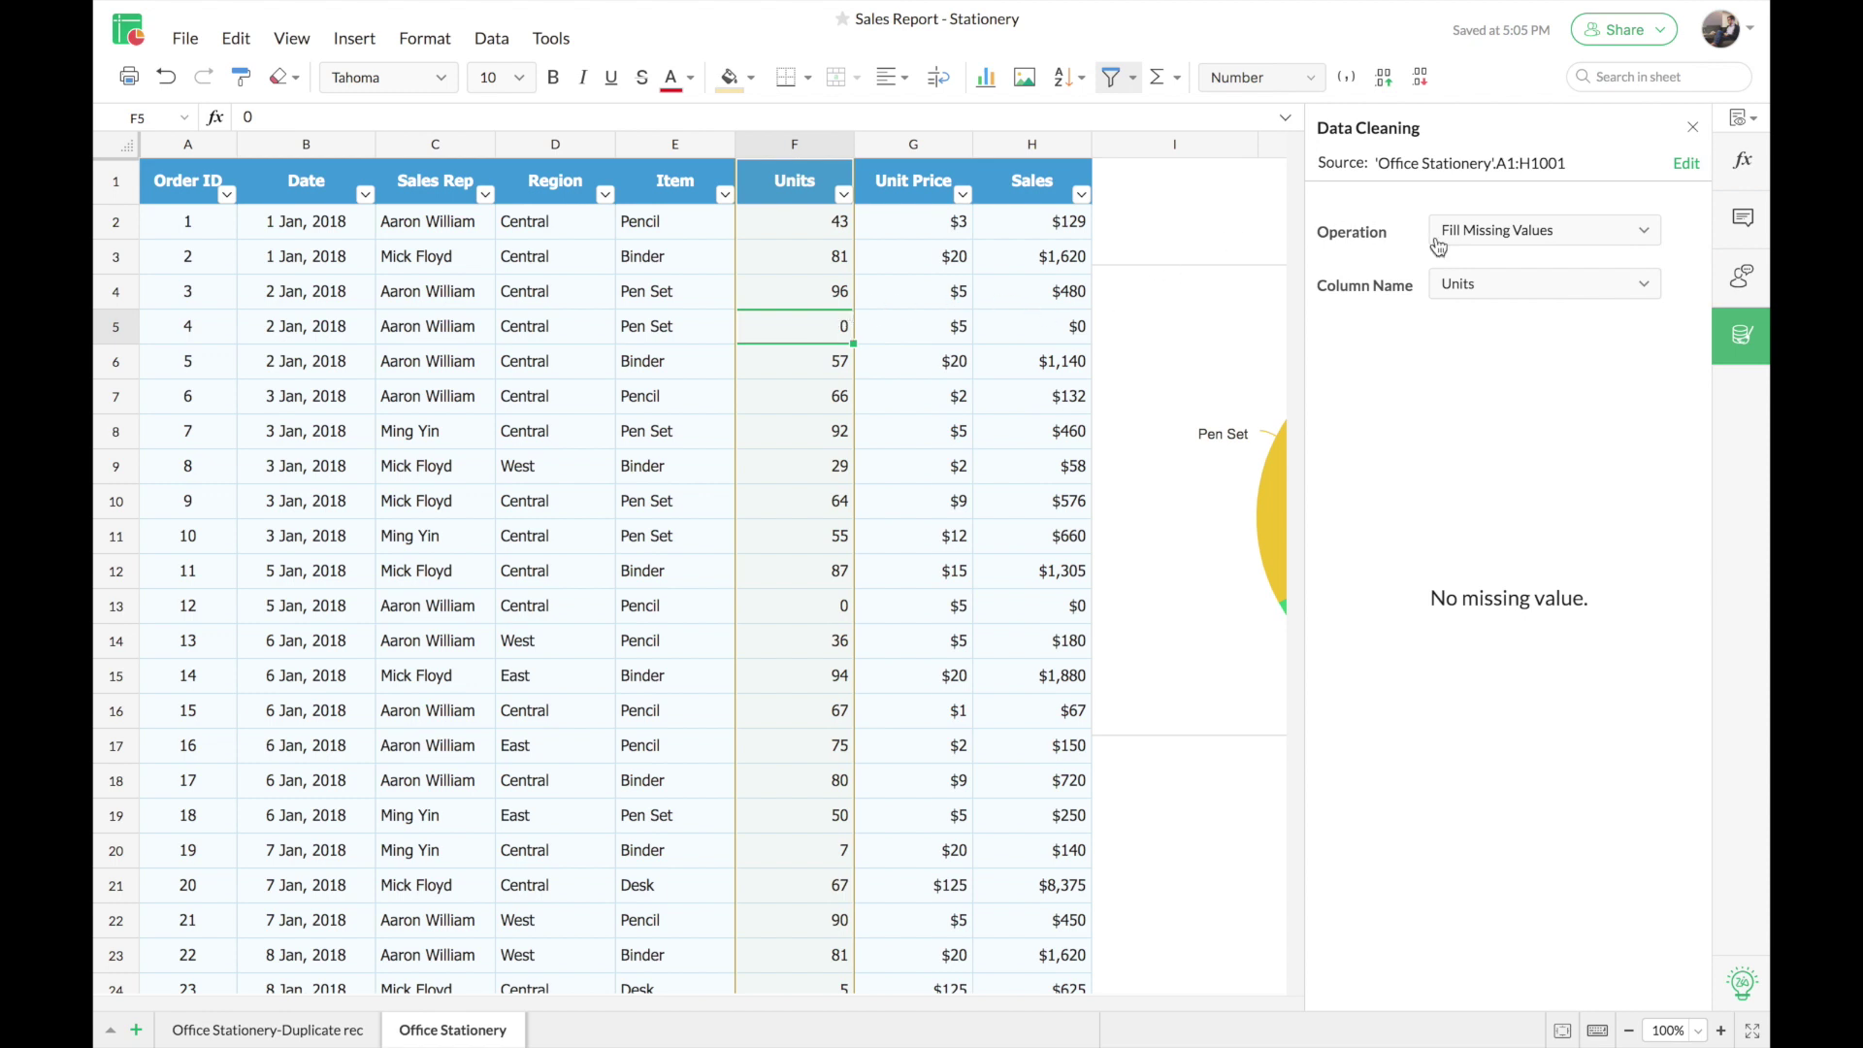
- Run the Find Uniques operation on the sales data and check its unique and duplicate record counts
click(1573, 243)
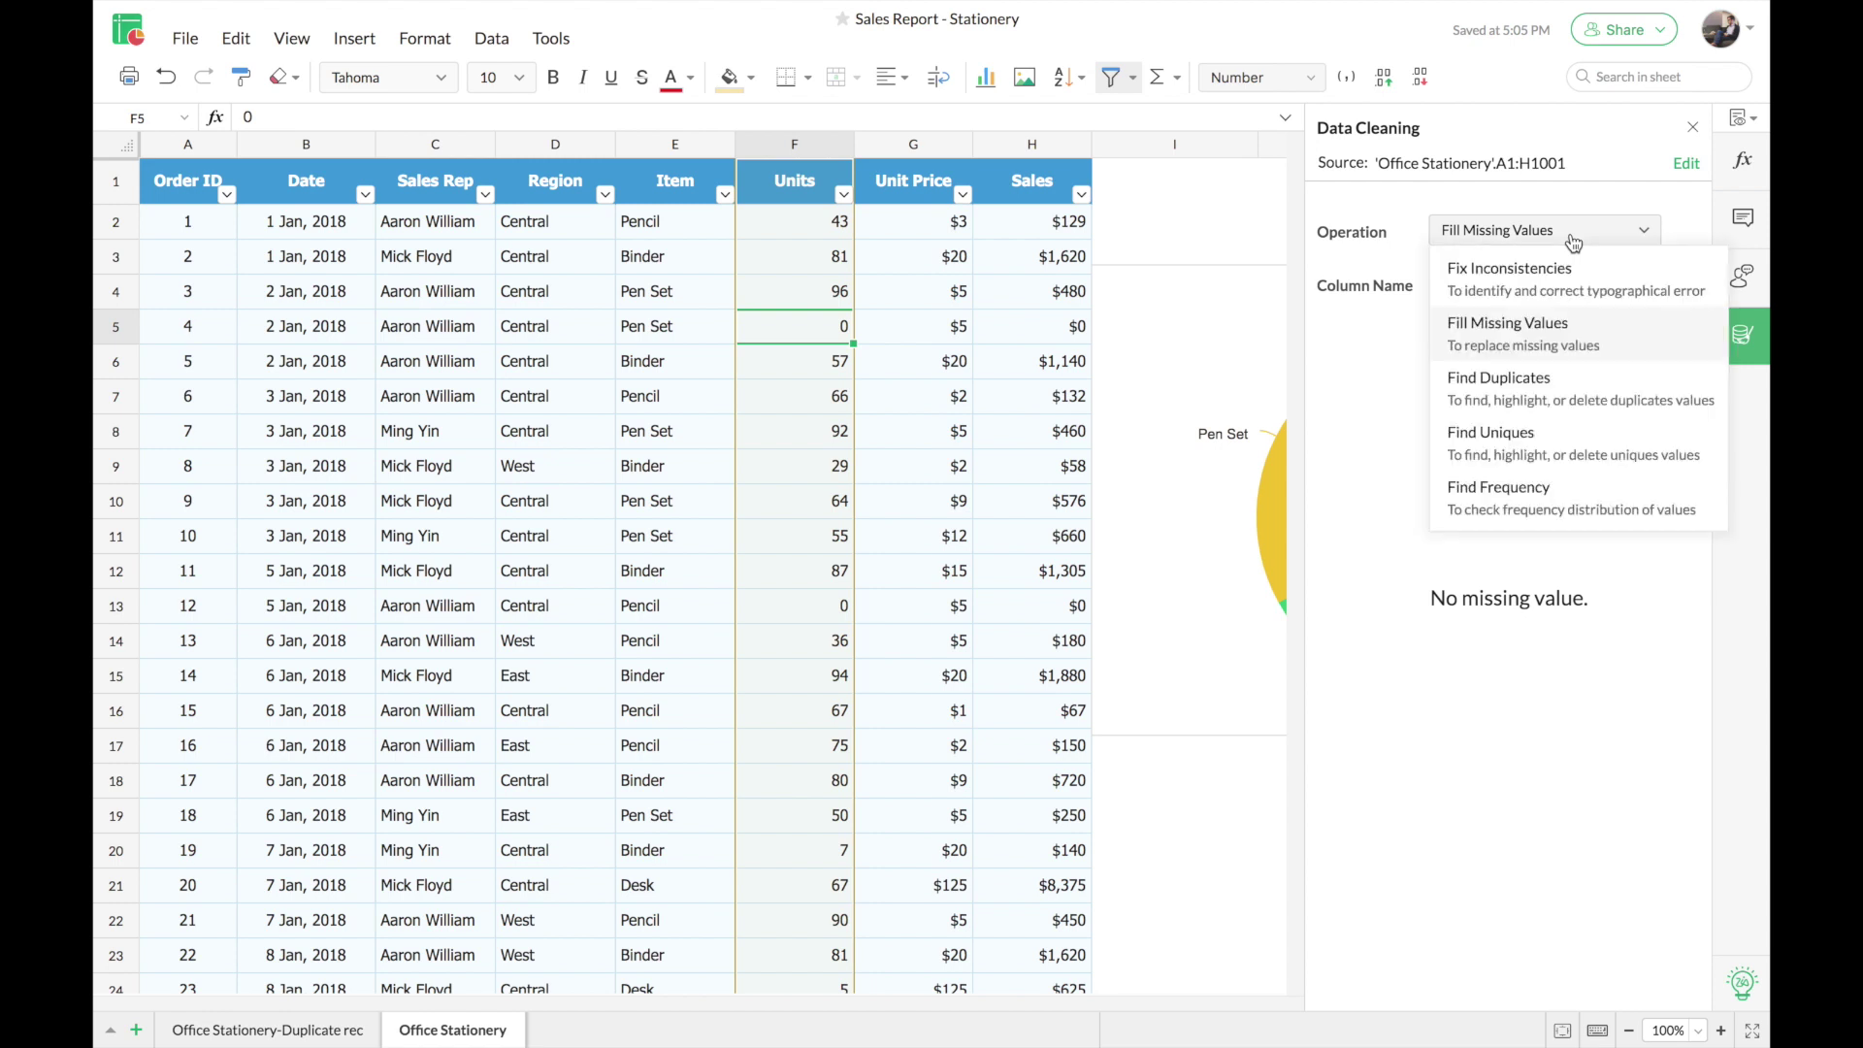
click(1568, 446)
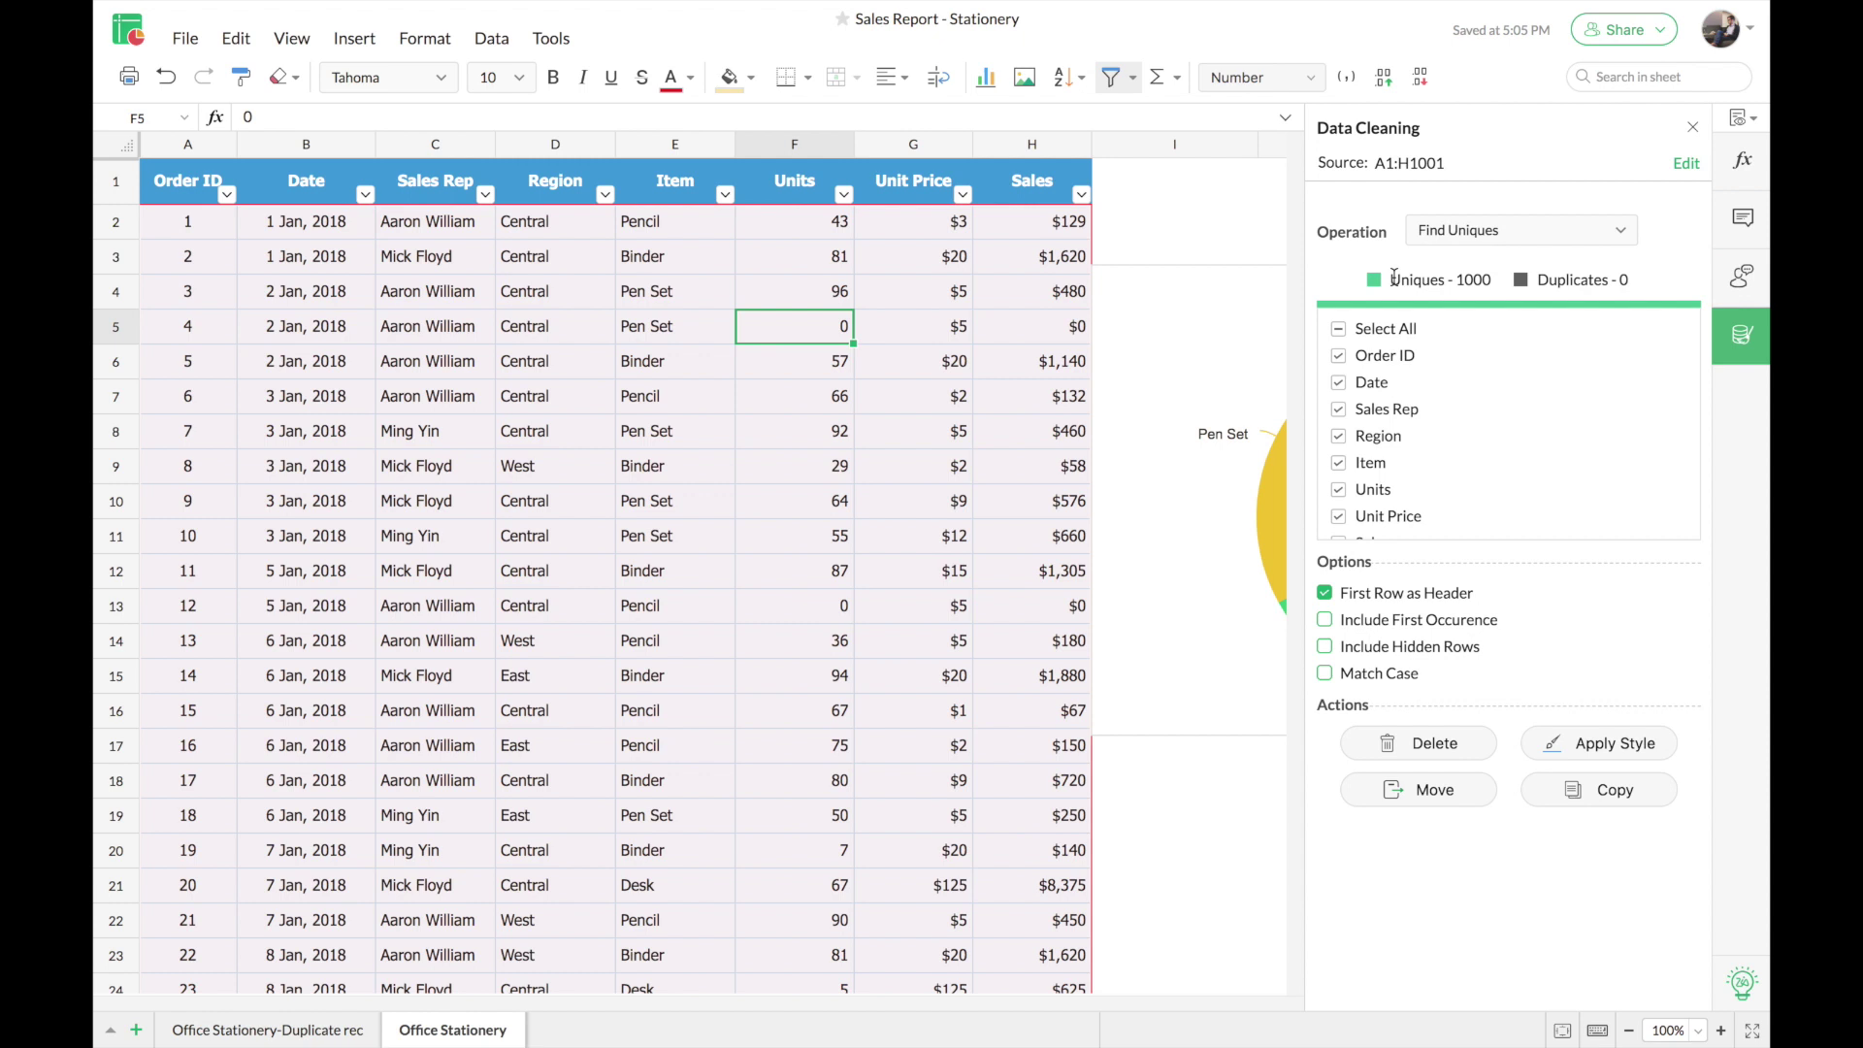
drag(1393, 279, 1619, 281)
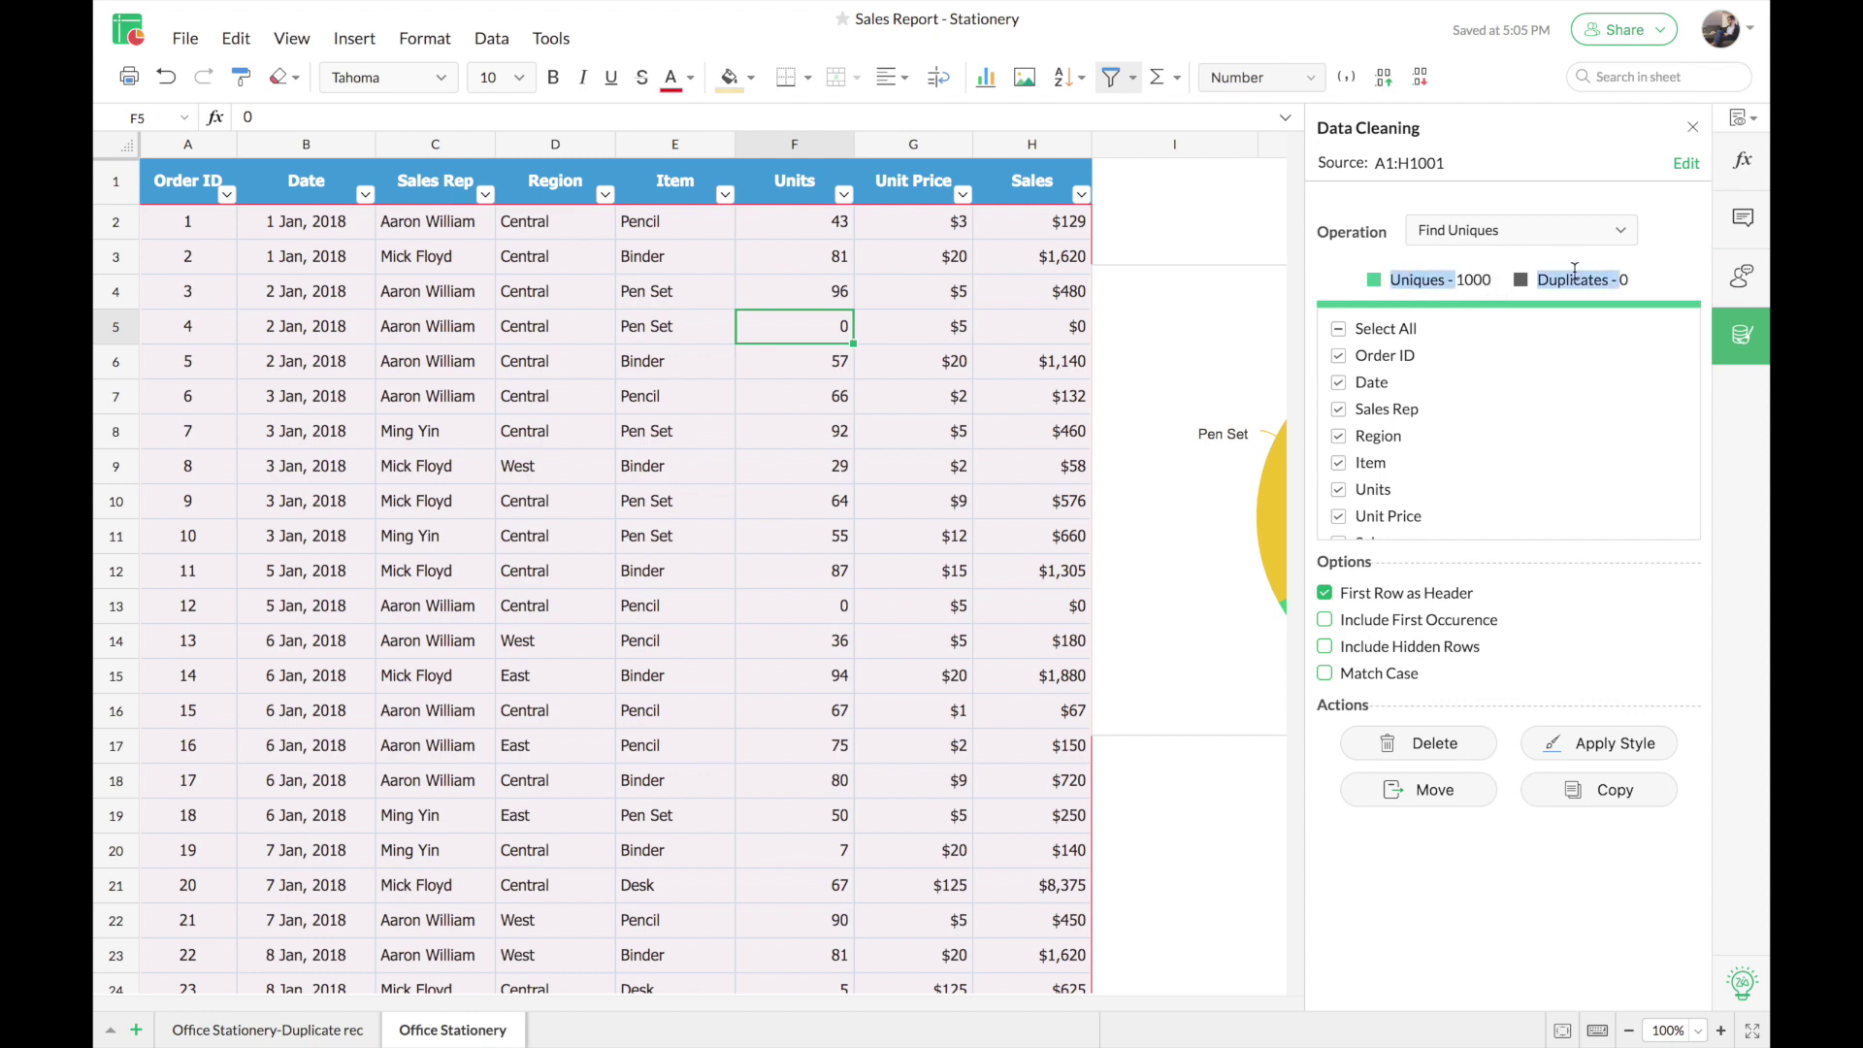
click(1492, 283)
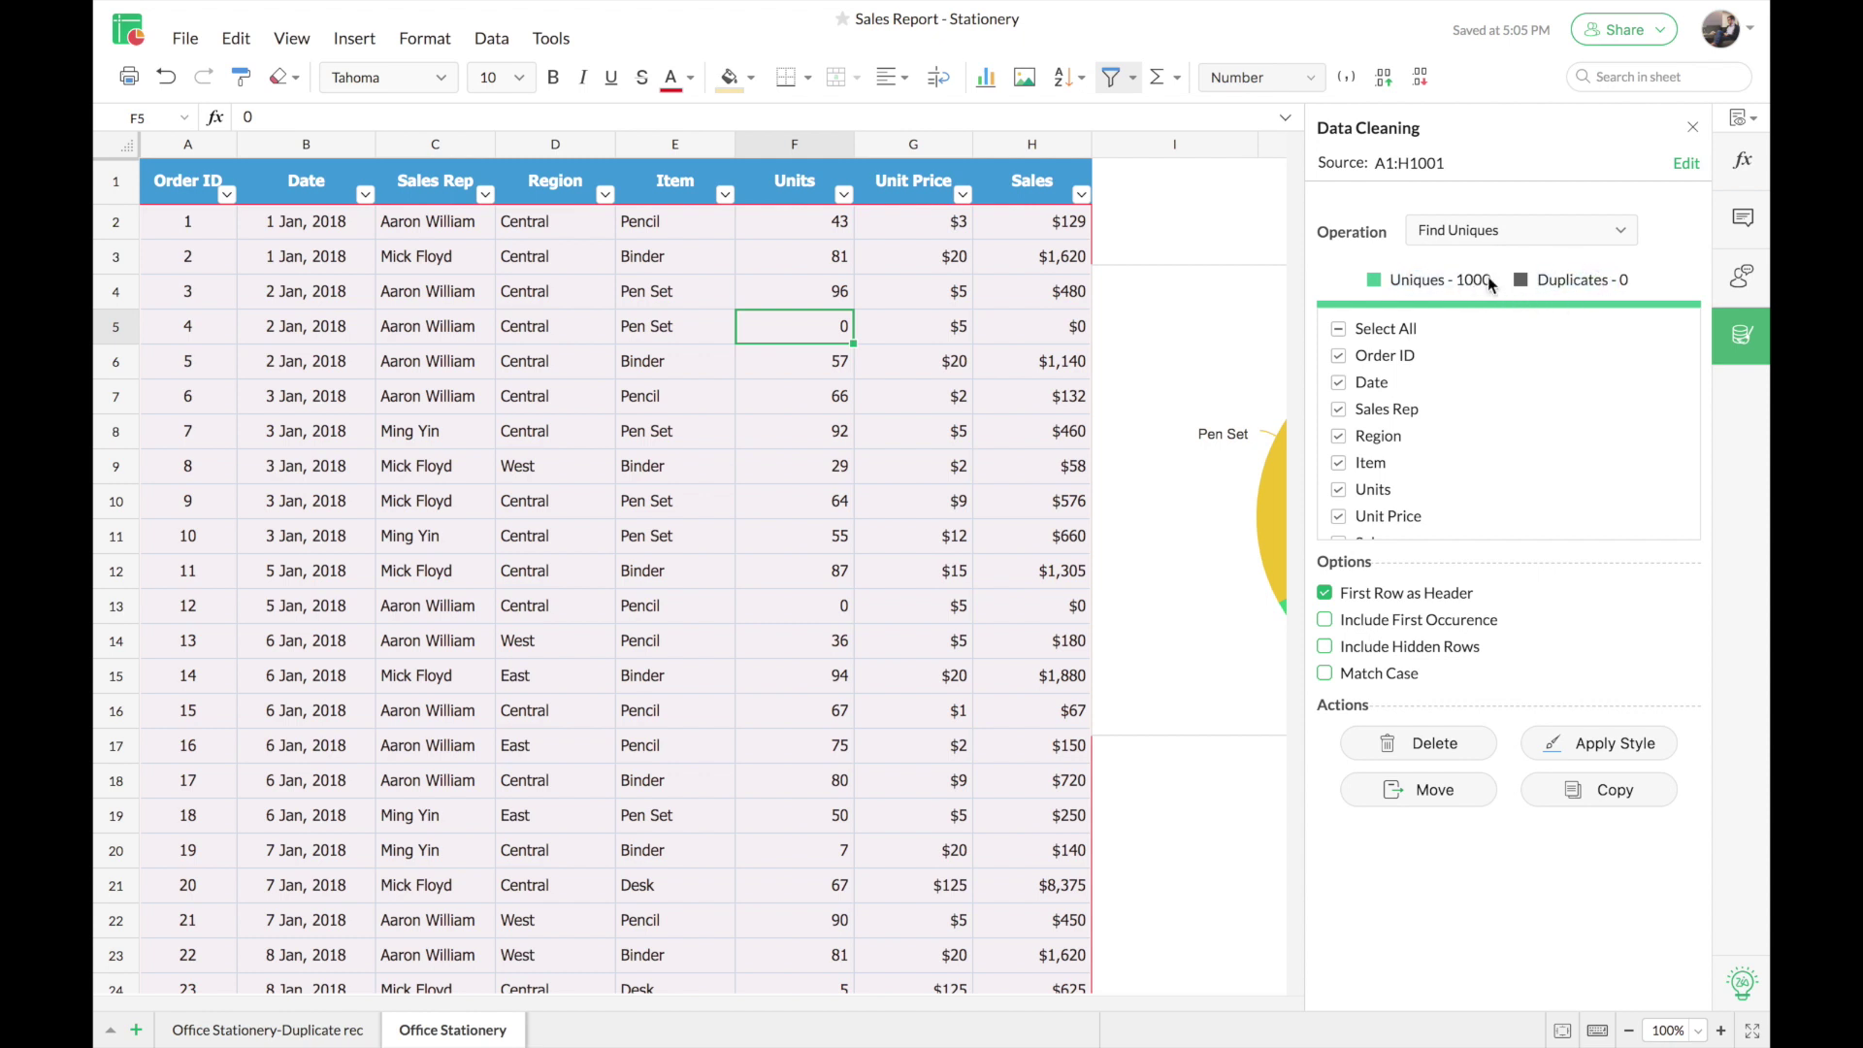
- Examine the Item column's values with Find Frequency, opening the Desk entry for editing, and close Data Cleaning
click(1521, 234)
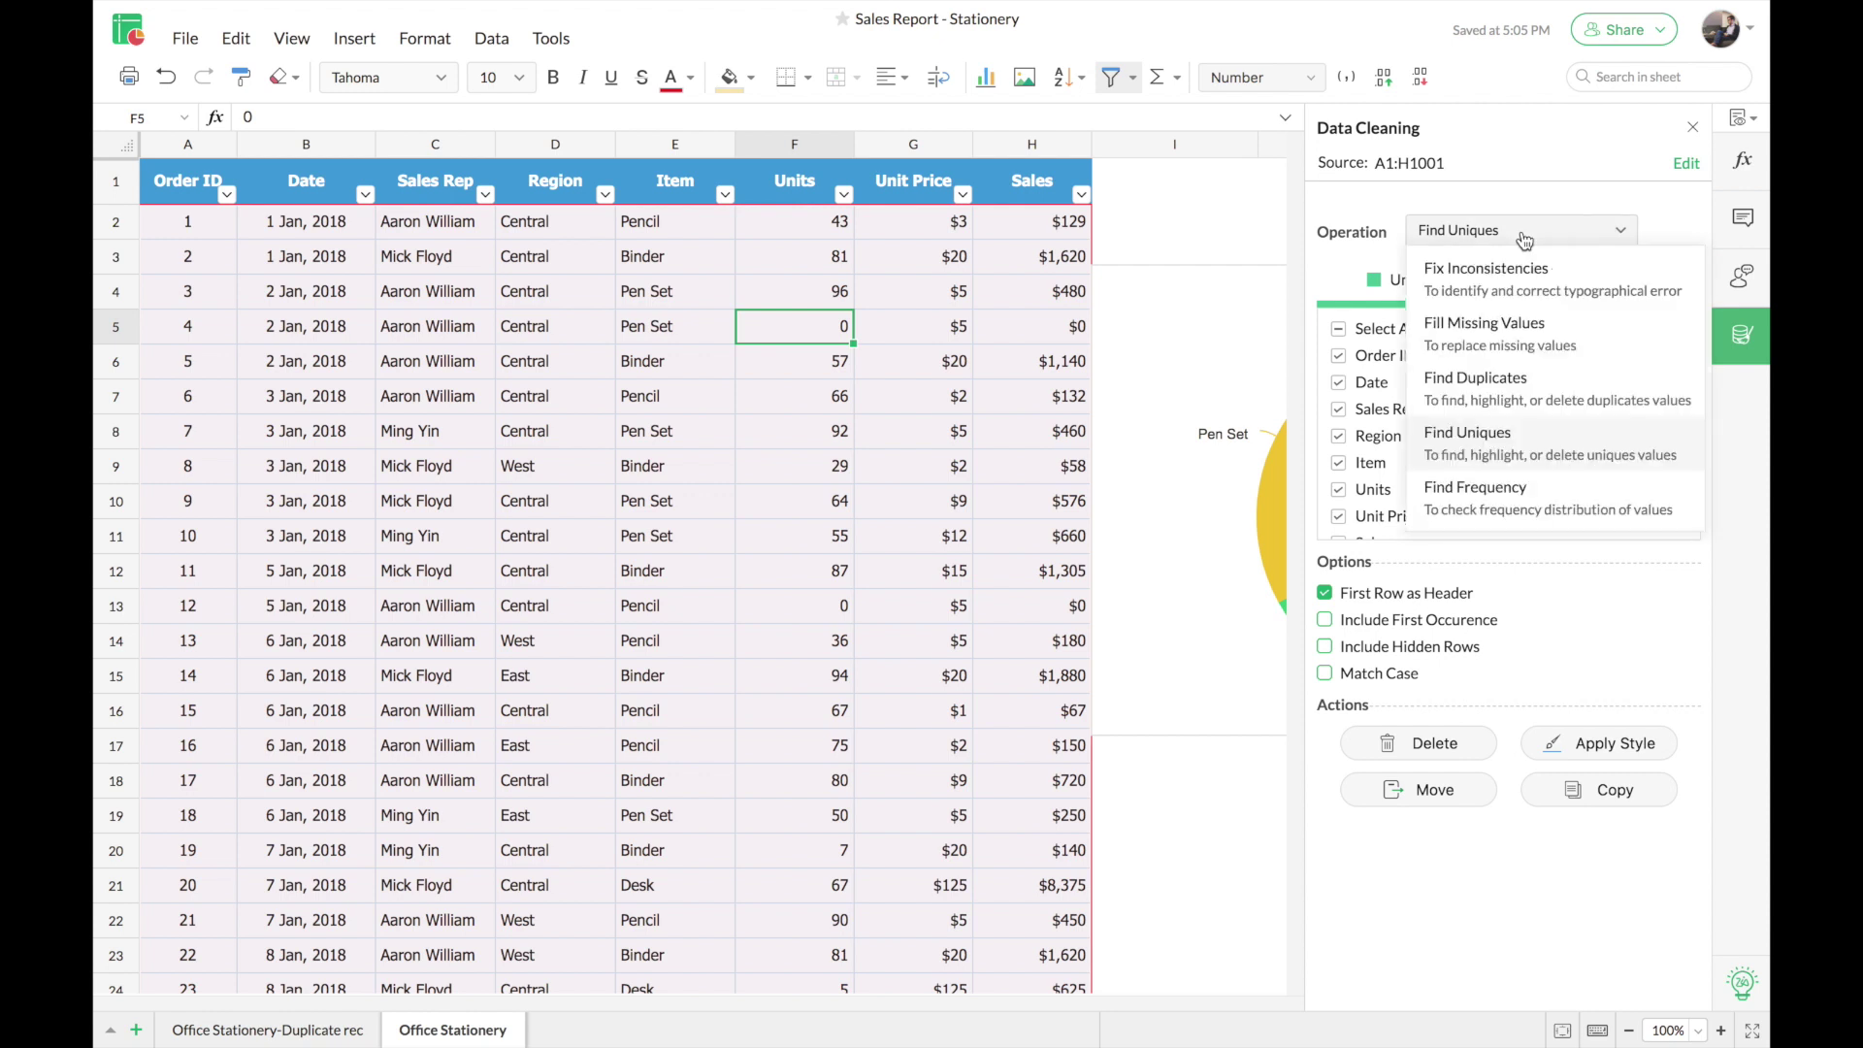
click(1541, 501)
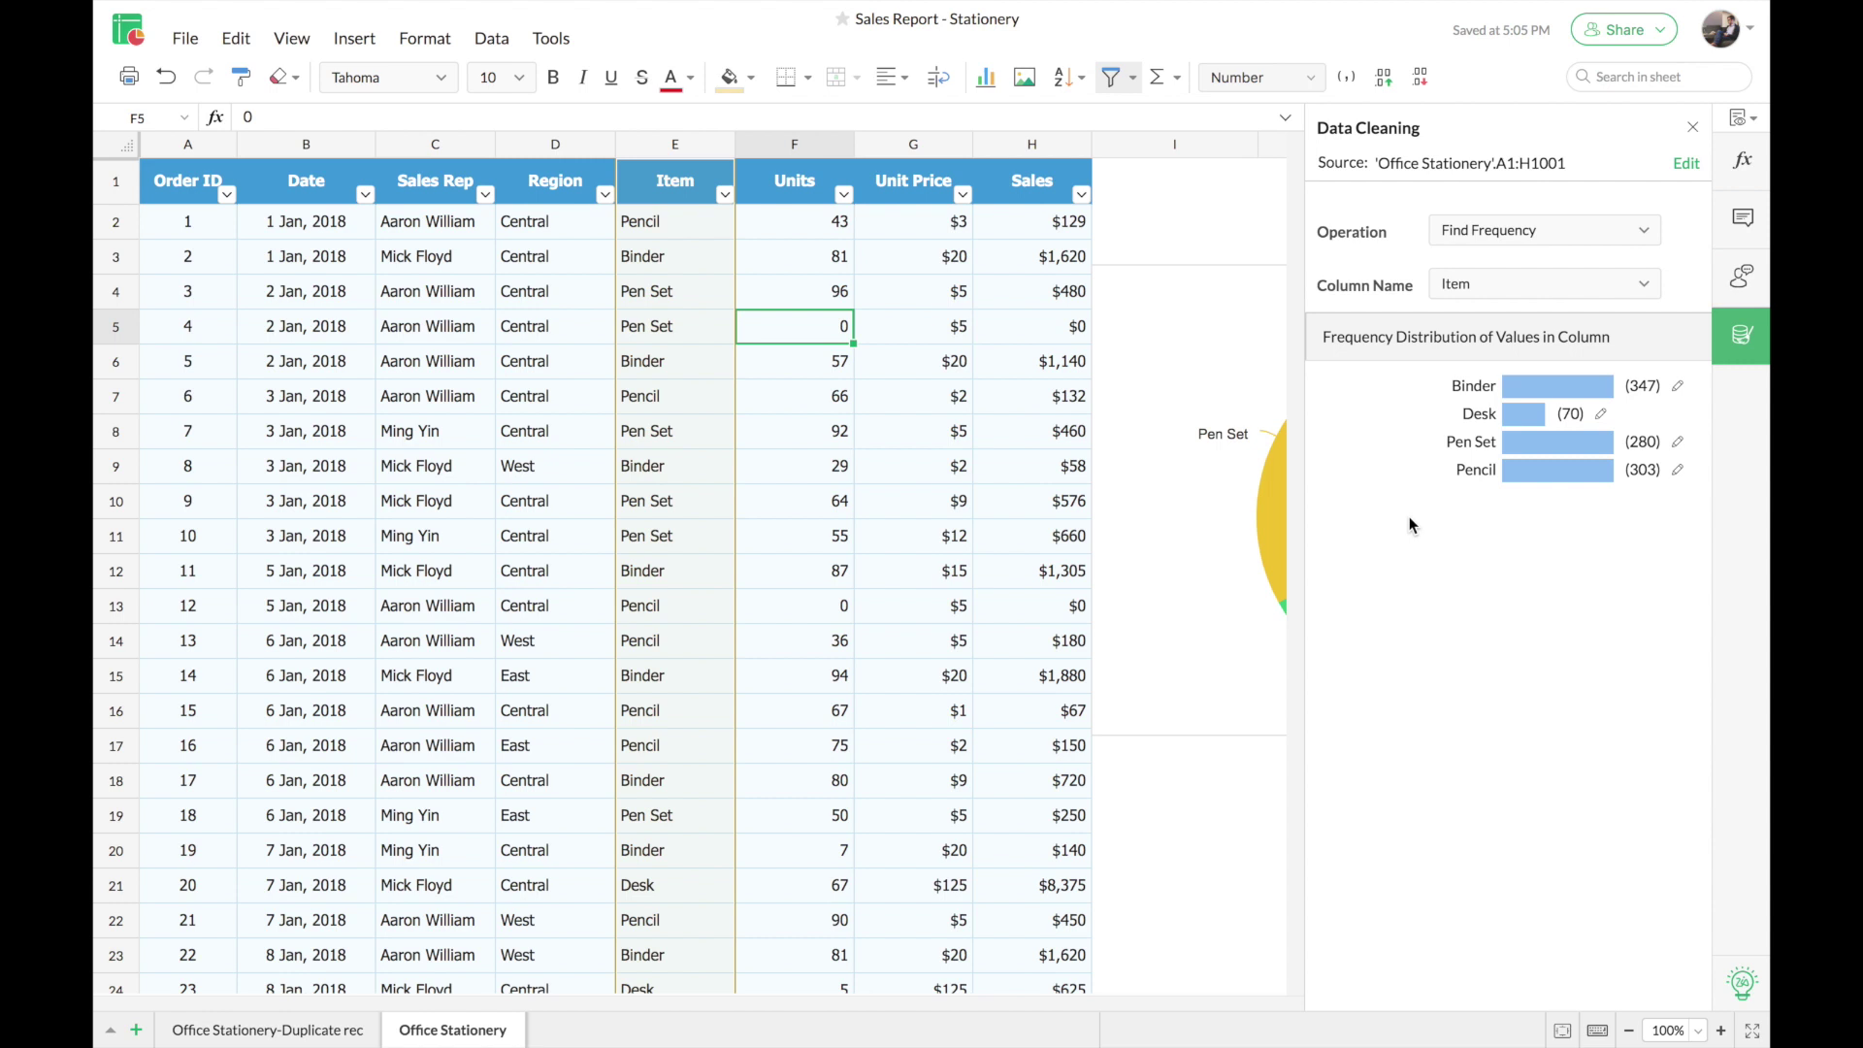
click(1603, 417)
key(Return)
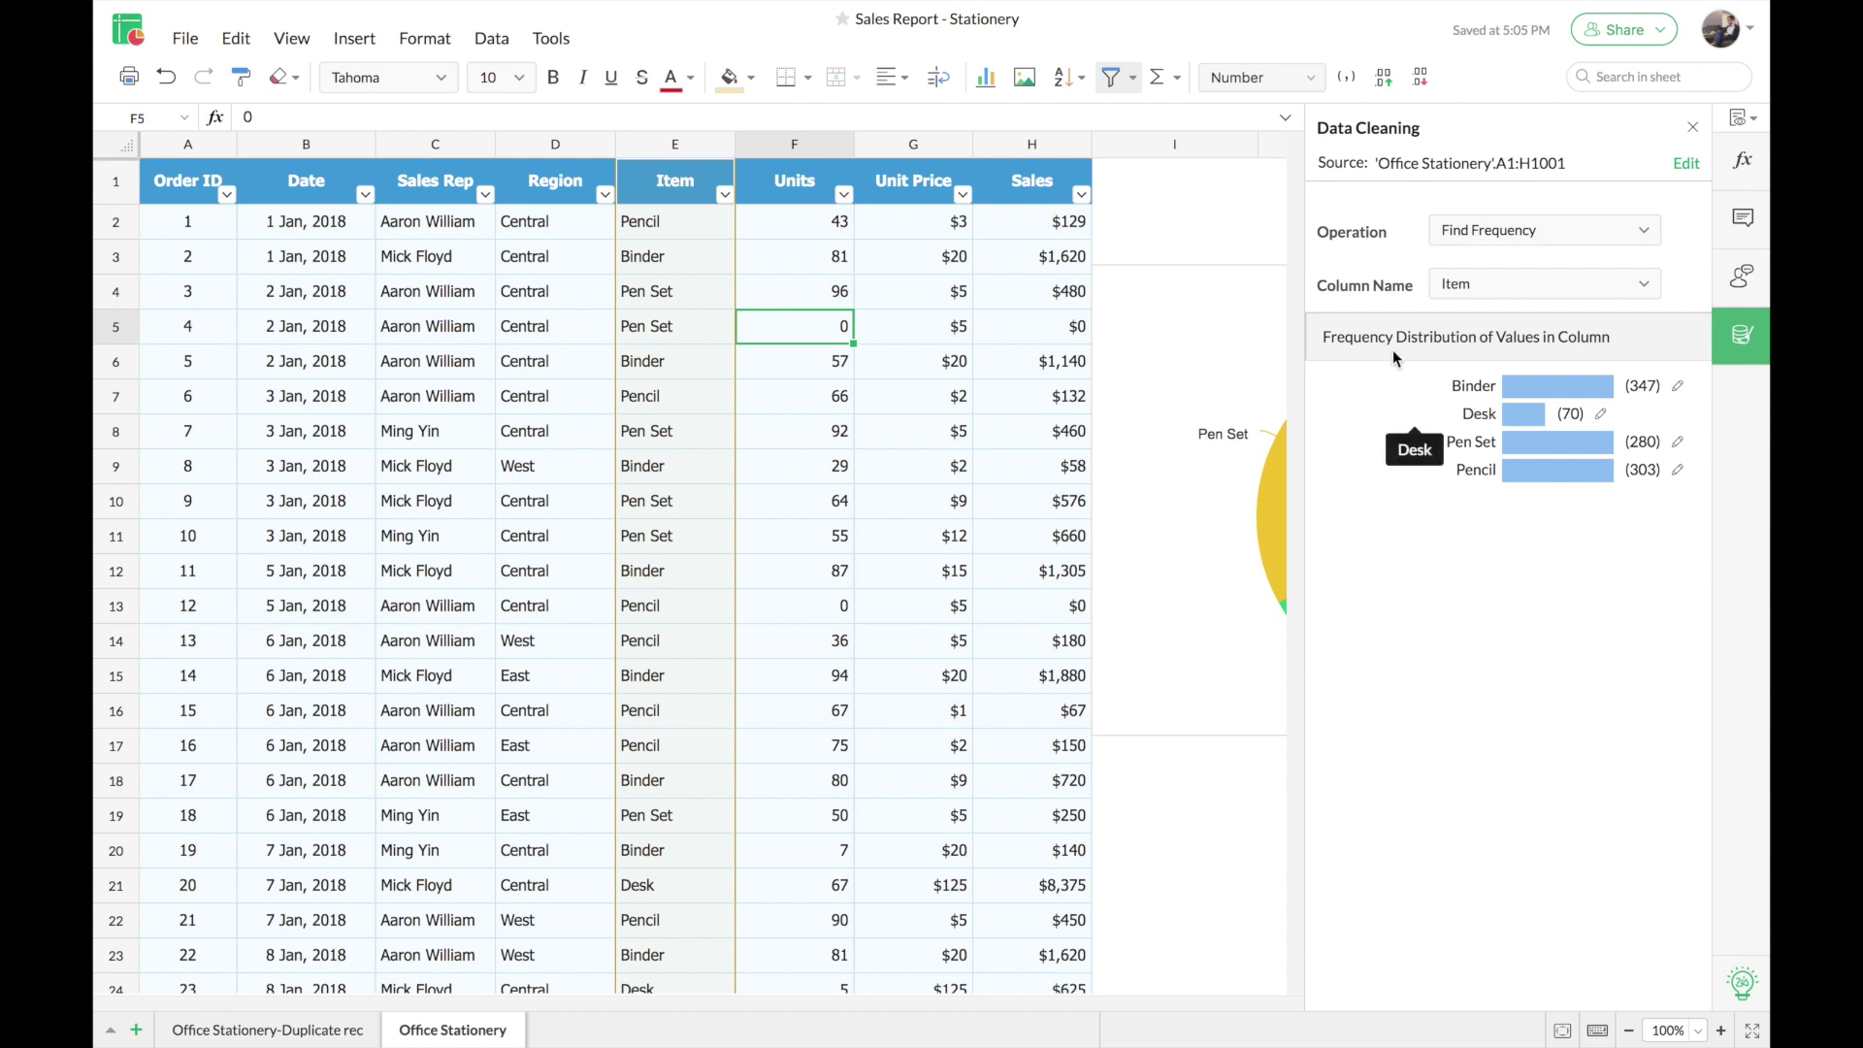
click(1692, 127)
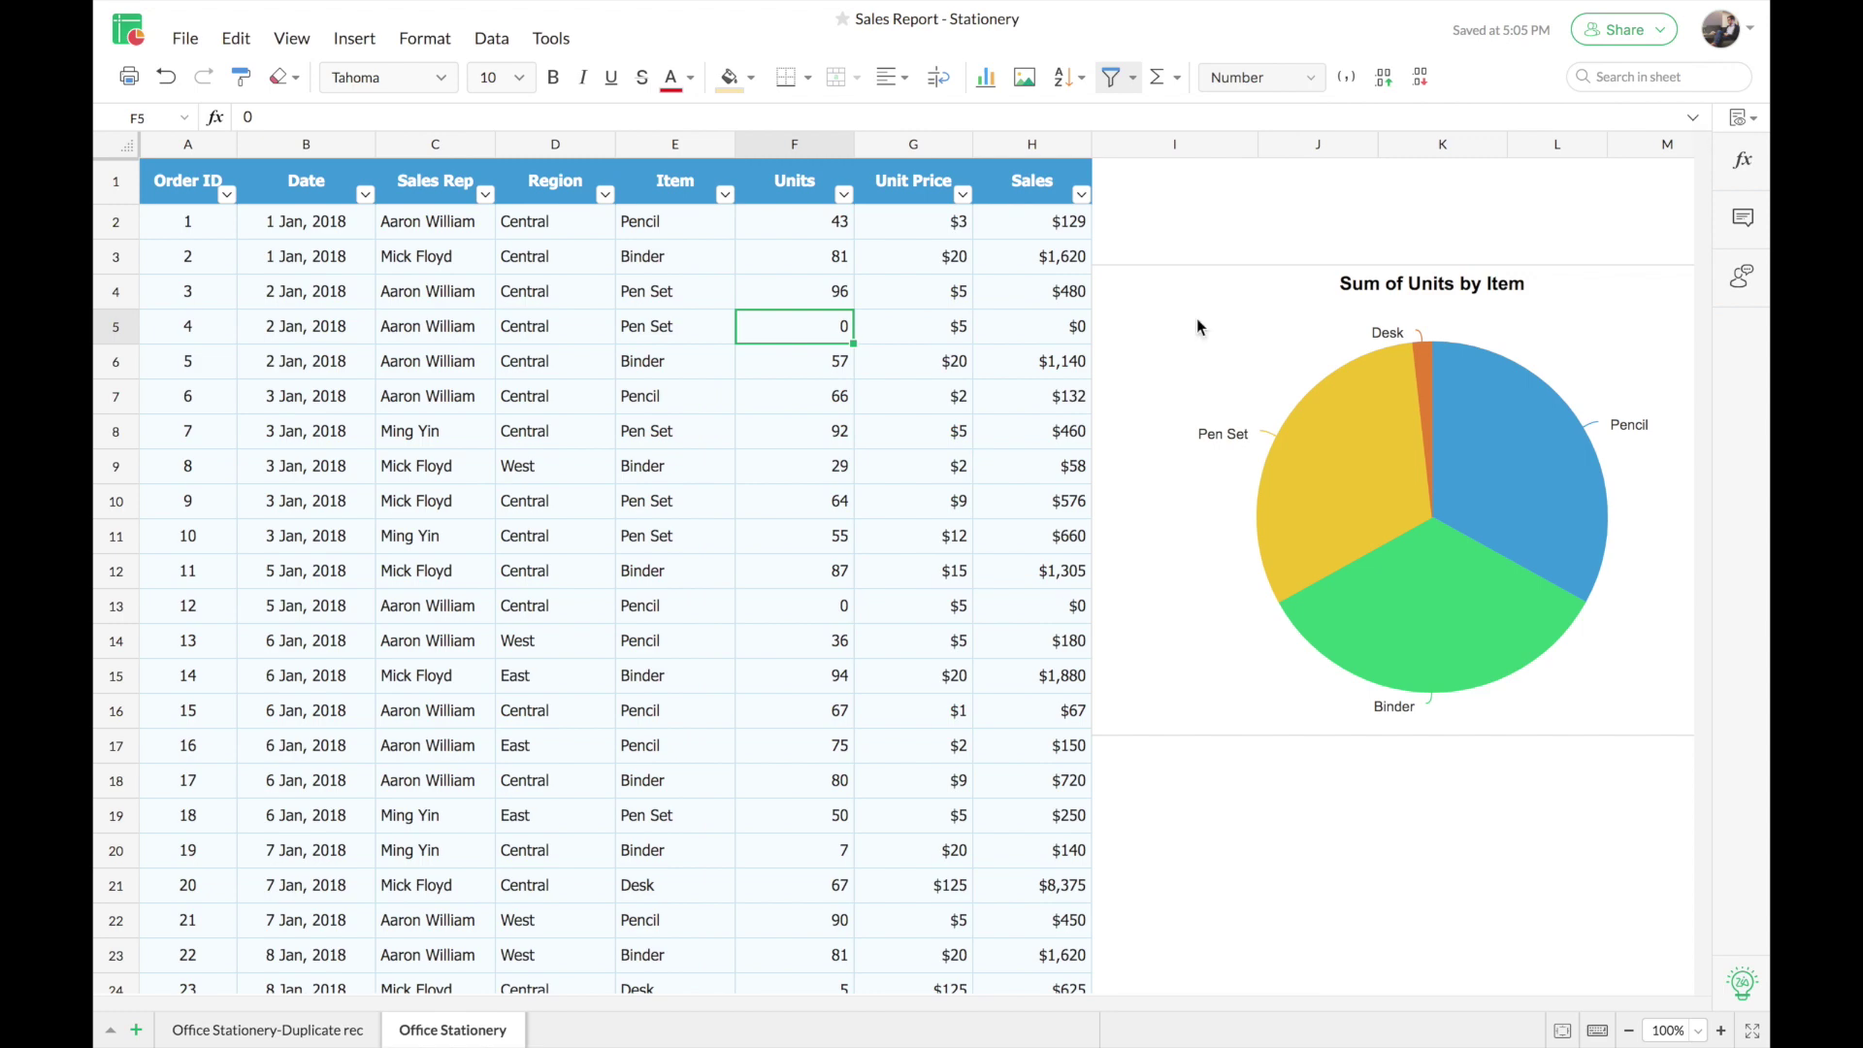
key(Down)
key(Down)
key(Down)
key(Down)
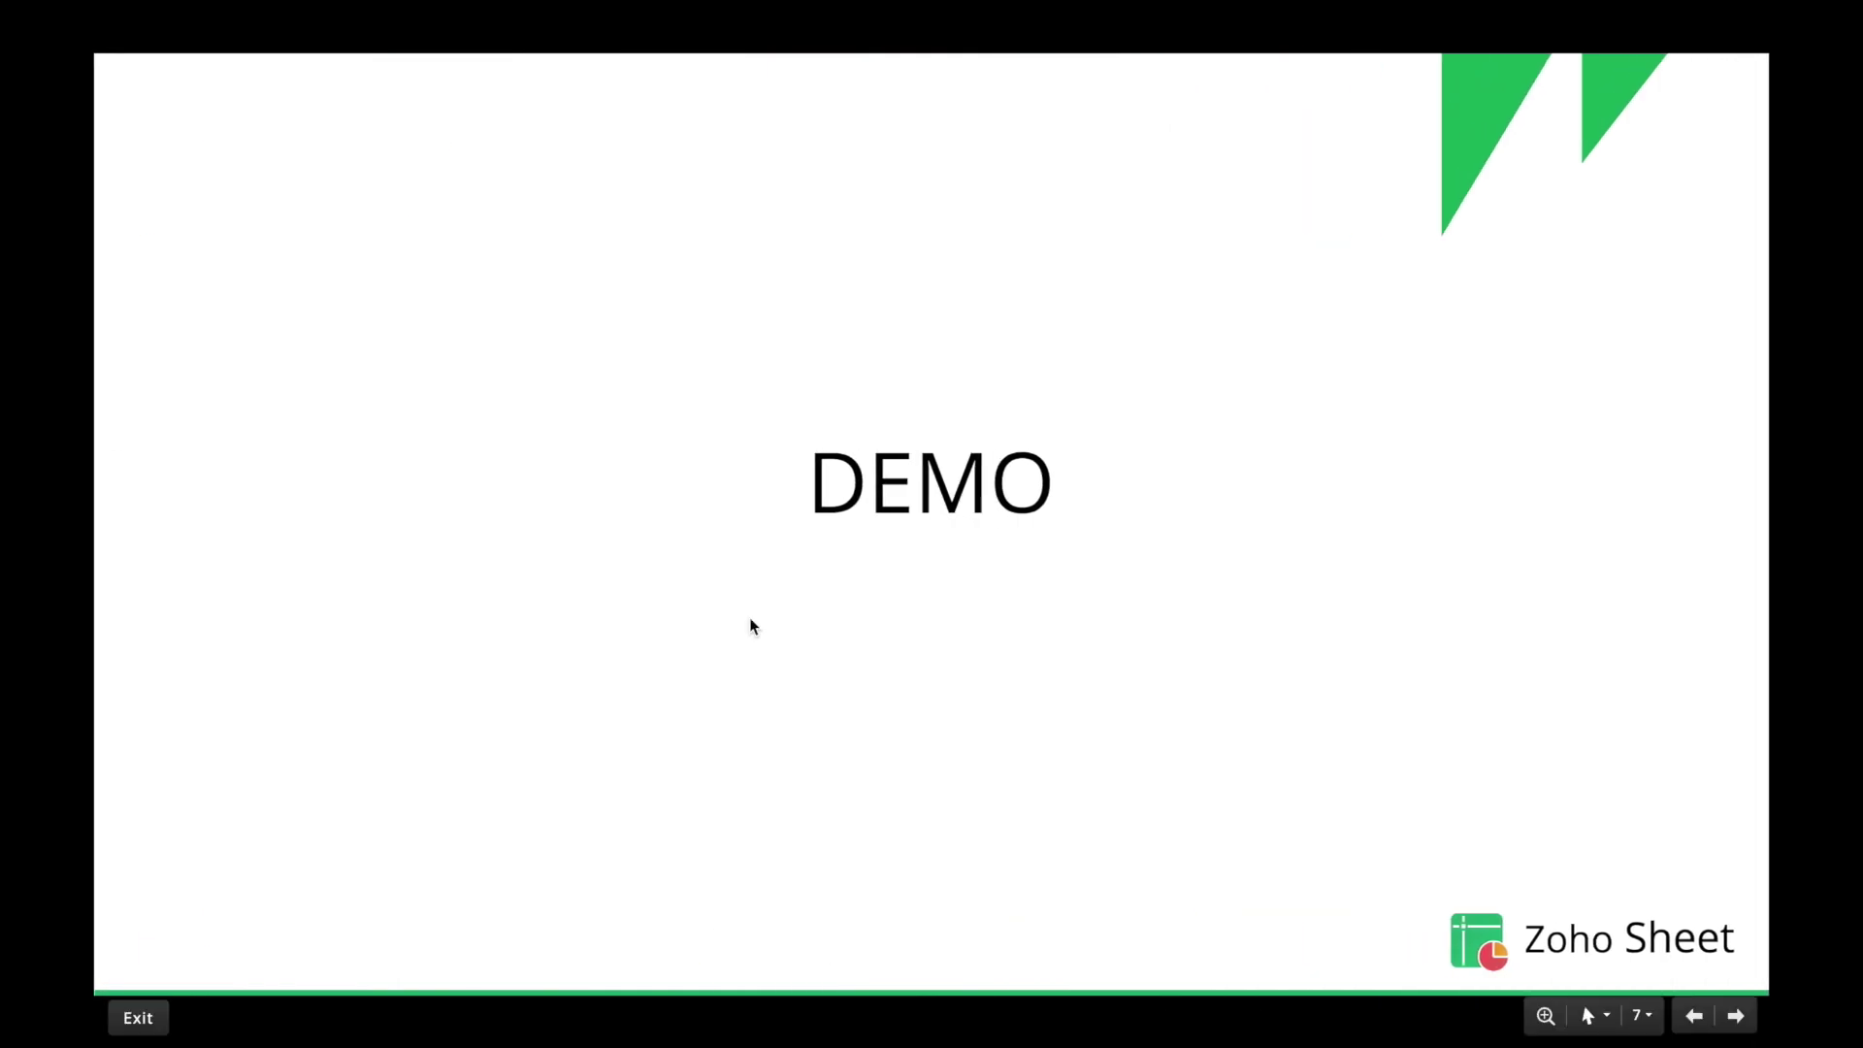
key(Right)
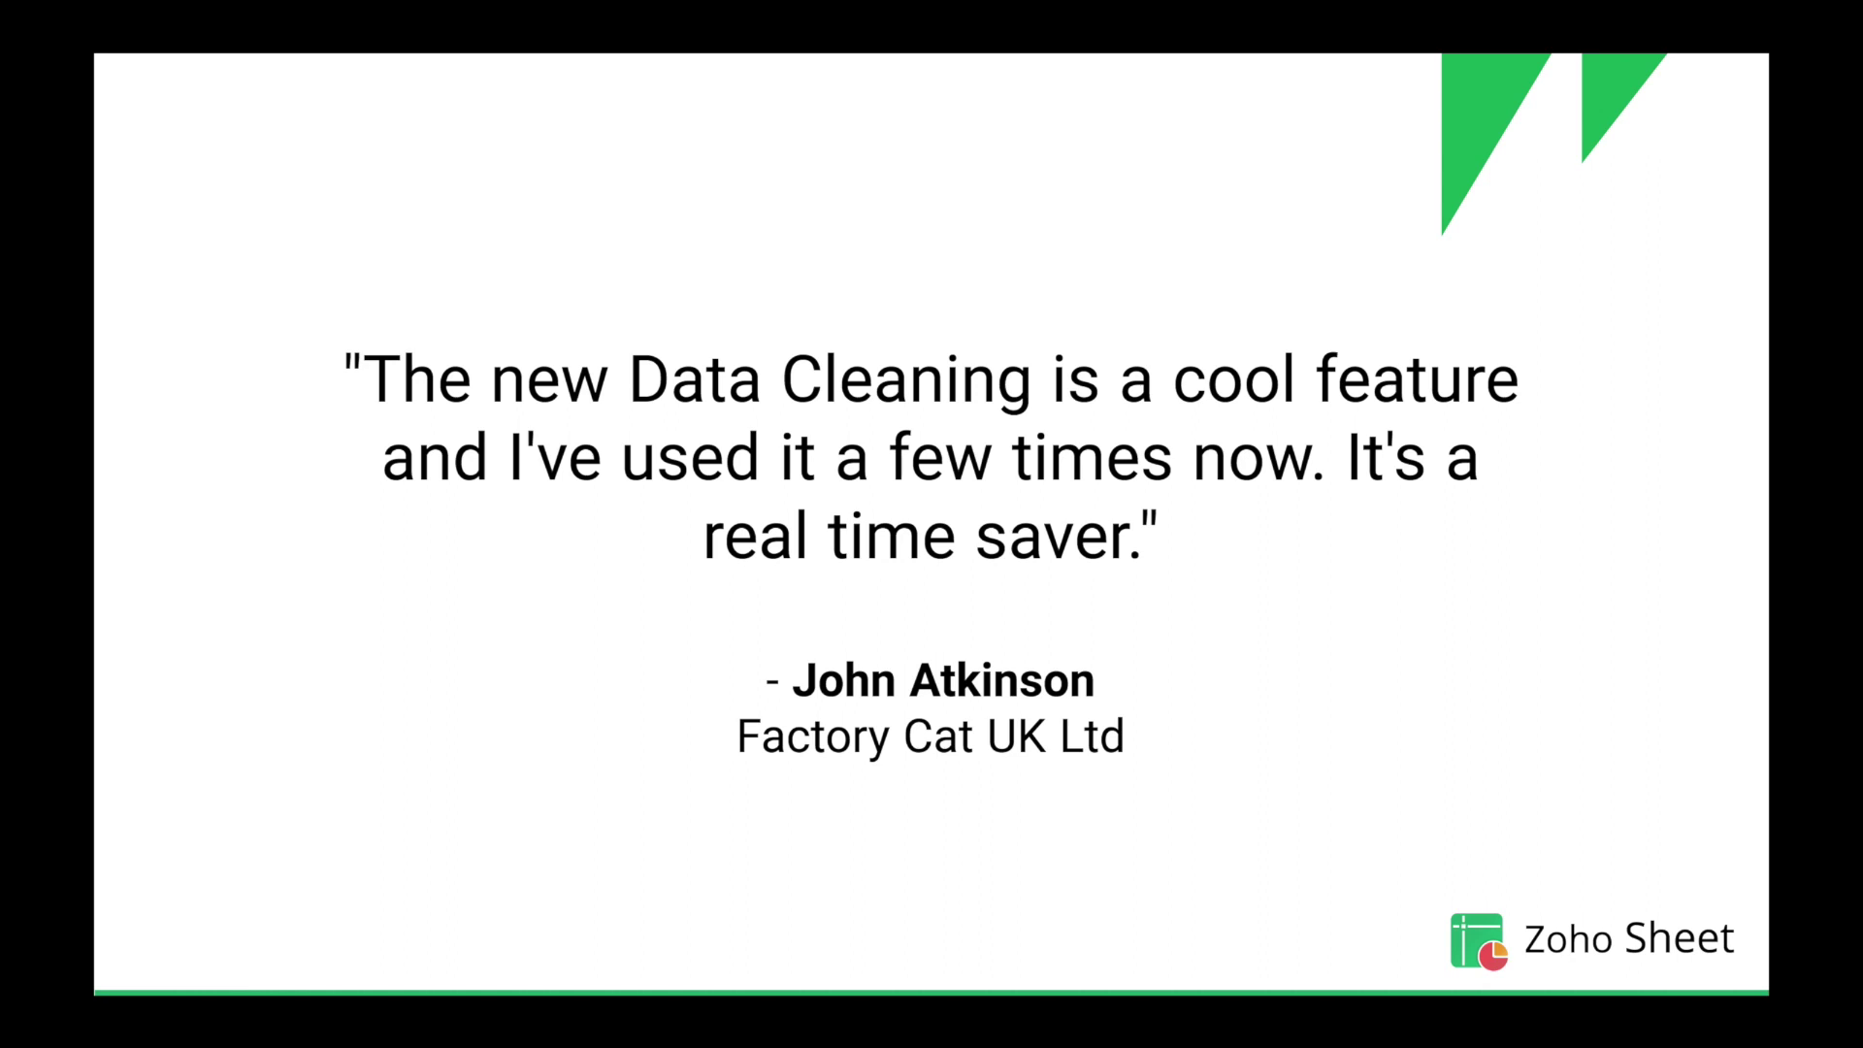